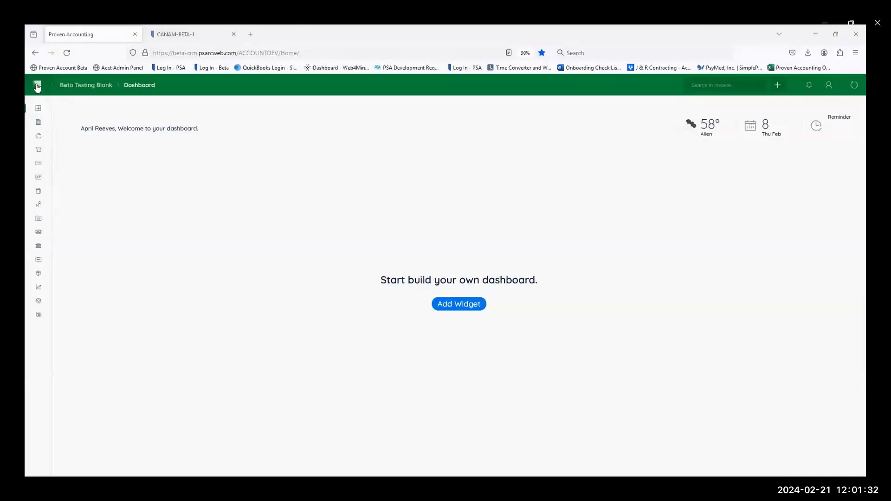
# Step: Open the sales invoices list and start a new invoice record
pyautogui.click(37, 87)
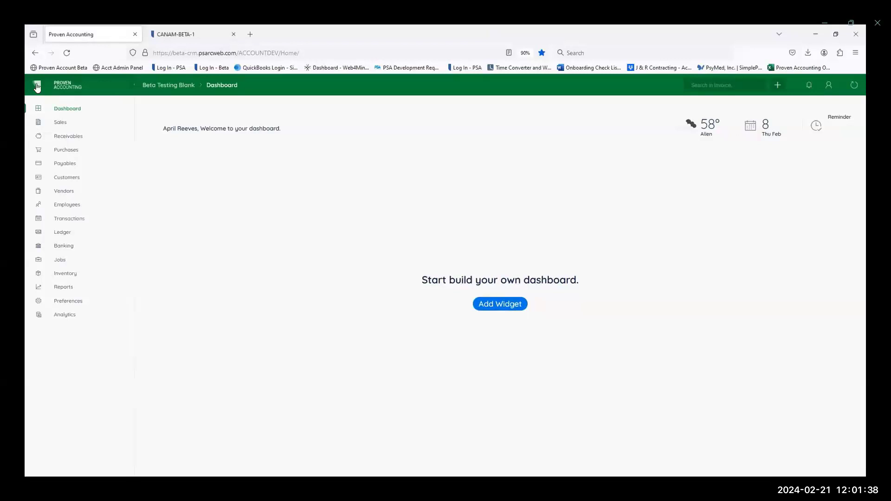
pyautogui.click(62, 123)
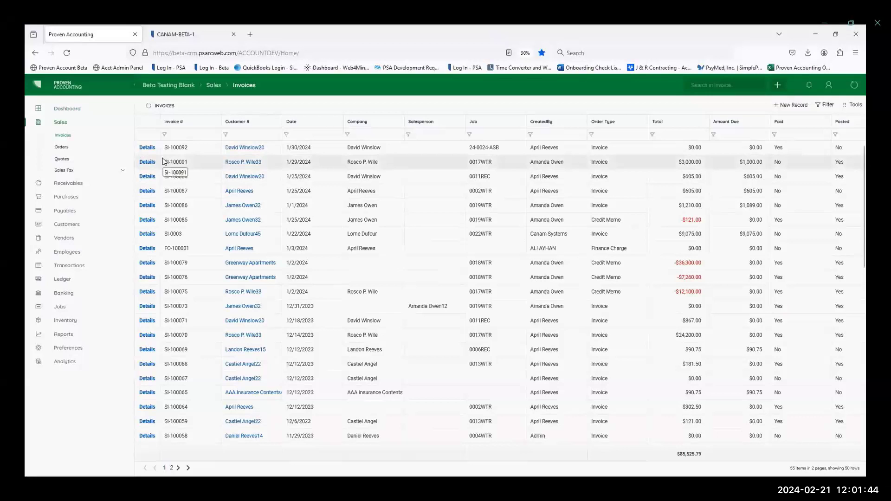
pyautogui.click(797, 109)
# Step: Search the customer lookup by the first letters of the name and select the matching customer for the invoice
pyautogui.click(189, 196)
pyautogui.write('ladnon')
pyautogui.press('BackSpace')
pyautogui.press('BackSpace')
pyautogui.press('BackSpace')
pyautogui.press('BackSpace')
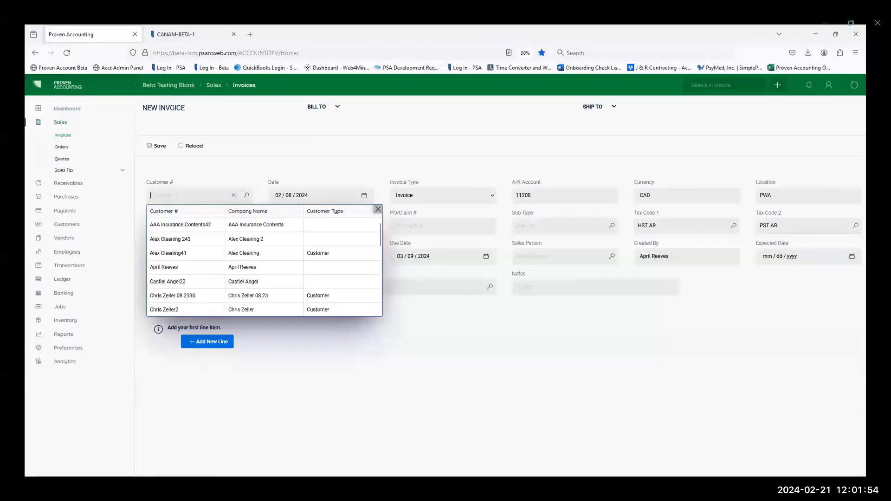
pyautogui.write('ca')
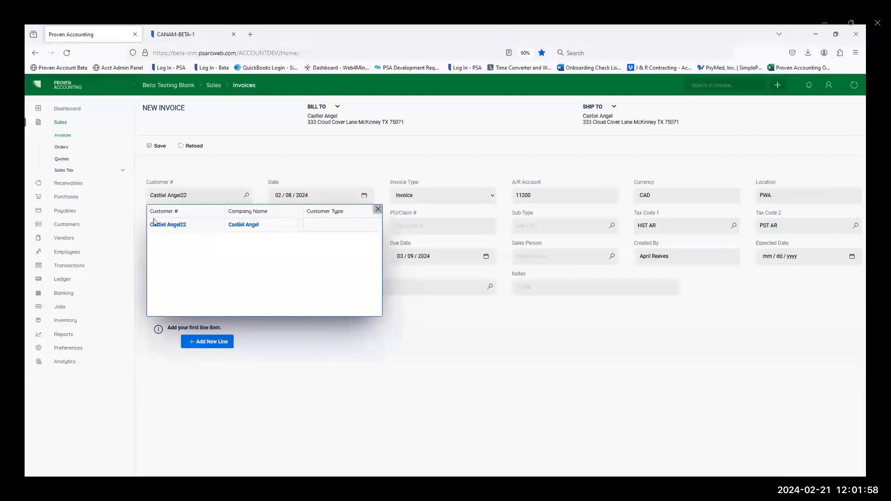
pyautogui.click(171, 224)
# Step: Choose job 0013WTR as the ship-to job and save the new invoice
pyautogui.press('Tab')
pyautogui.press('Tab')
pyautogui.press('Tab')
pyautogui.press('Tab')
pyautogui.press('Tab')
pyautogui.press('Tab')
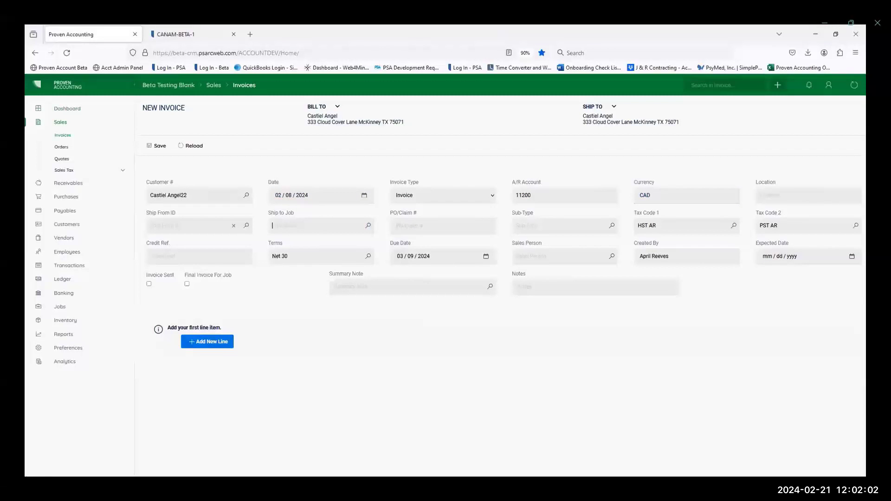
pyautogui.click(296, 254)
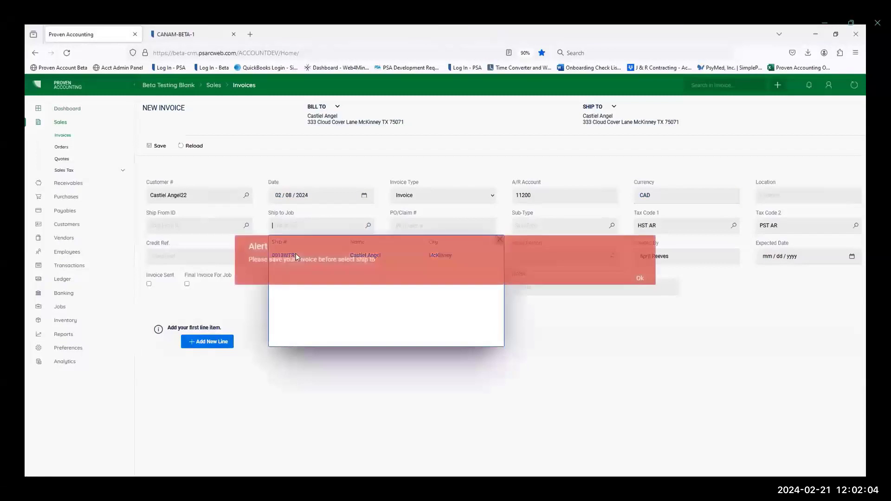
pyautogui.click(640, 279)
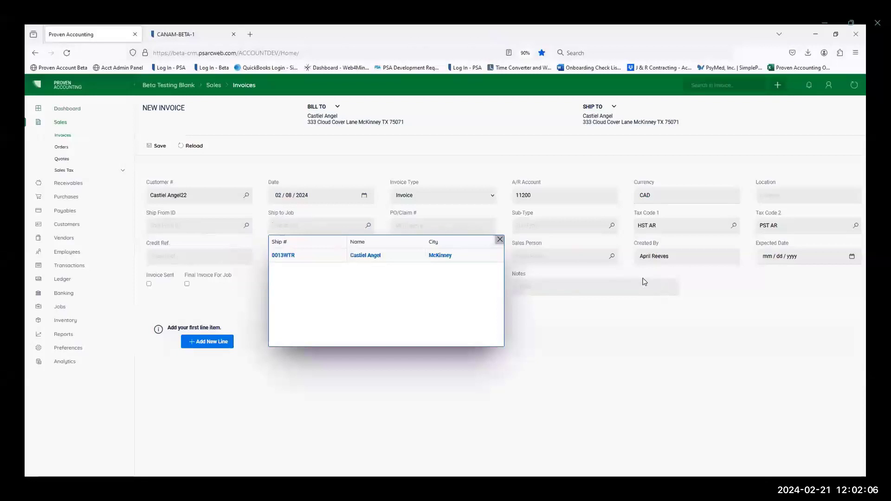
pyautogui.click(158, 146)
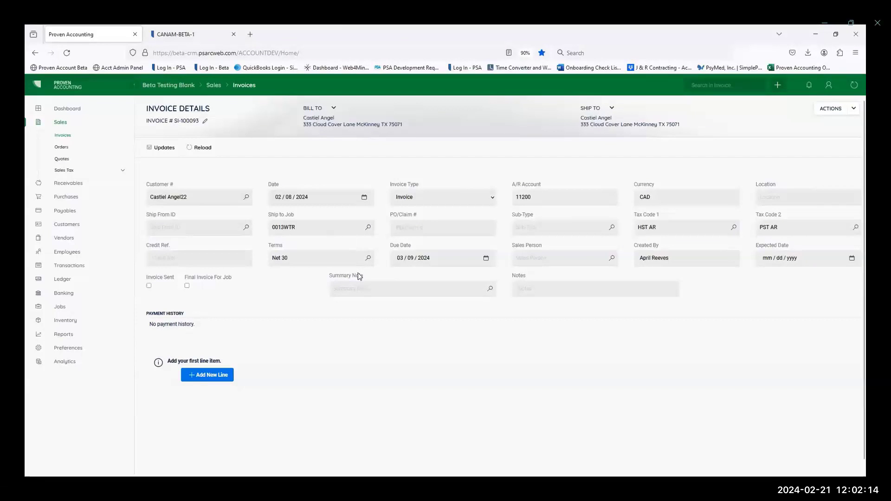
# Step: Add an invoice line with quantity 1 and the description "Work complete per estimate"
pyautogui.click(231, 374)
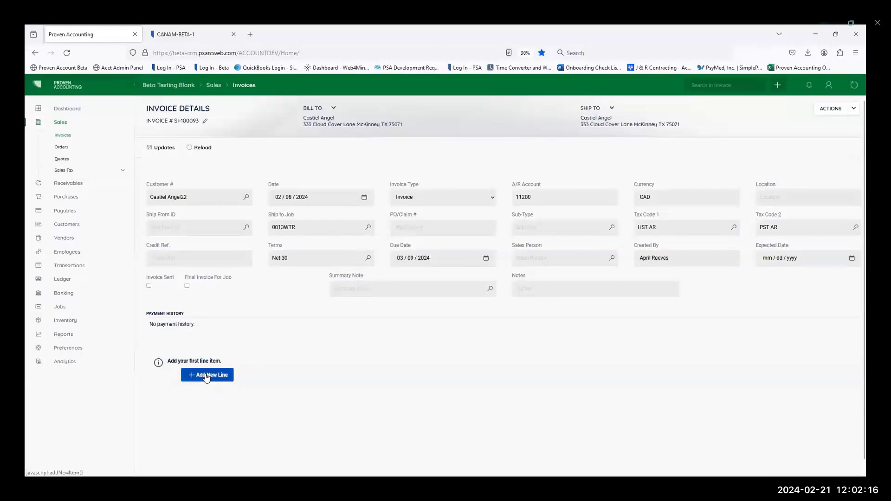
pyautogui.write('1')
pyautogui.press('Tab')
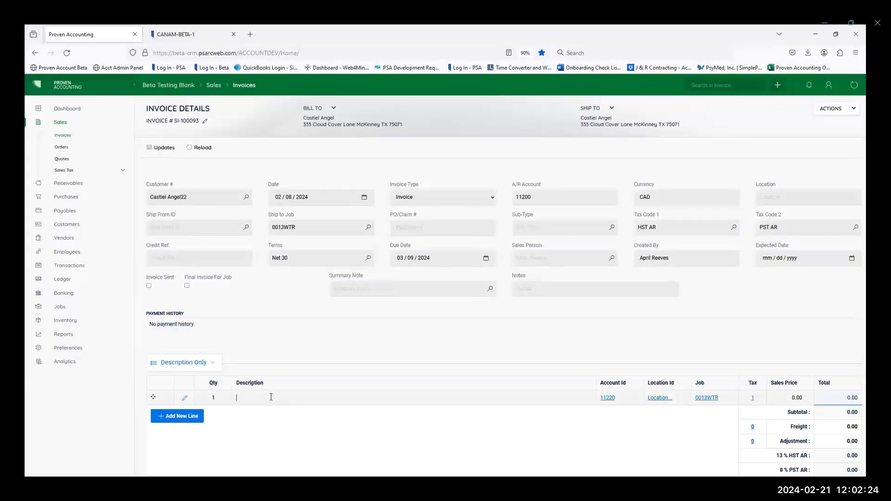
pyautogui.write('Work complete per set')
pyautogui.press('BackSpace')
pyautogui.write('estimate')
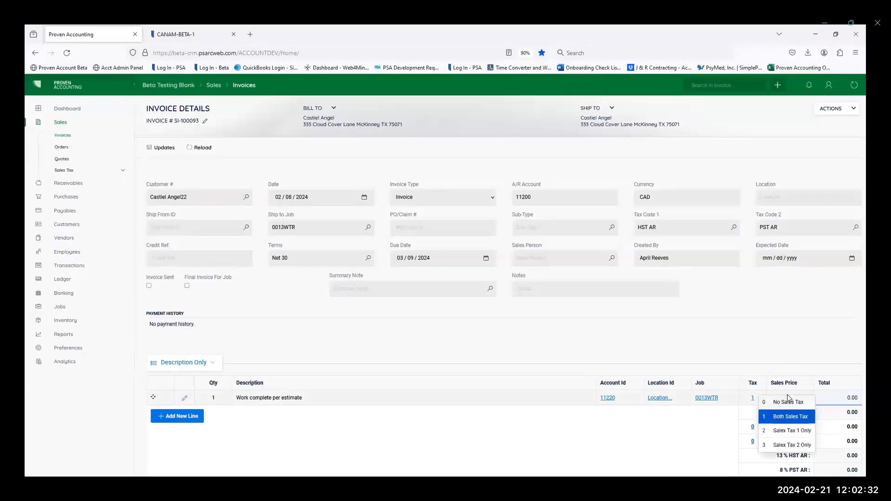
# Step: Set the sales price of the "Work complete per estimate" line to 1500
pyautogui.click(780, 398)
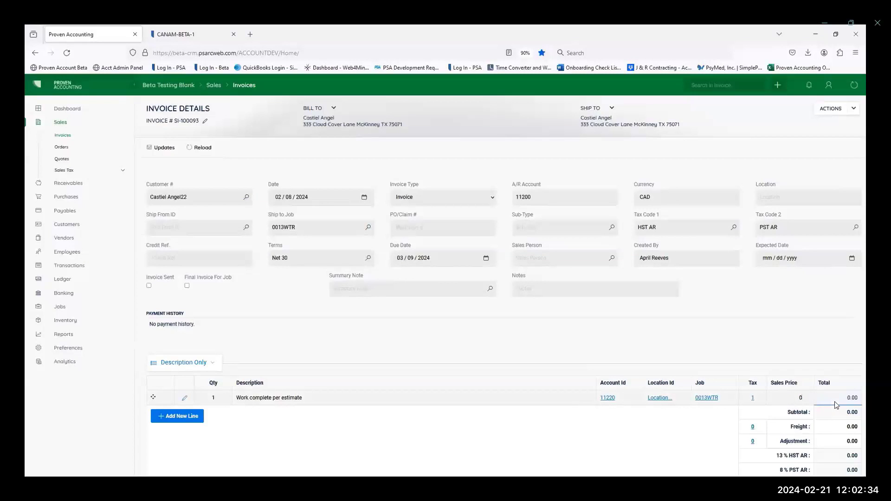
pyautogui.click(835, 402)
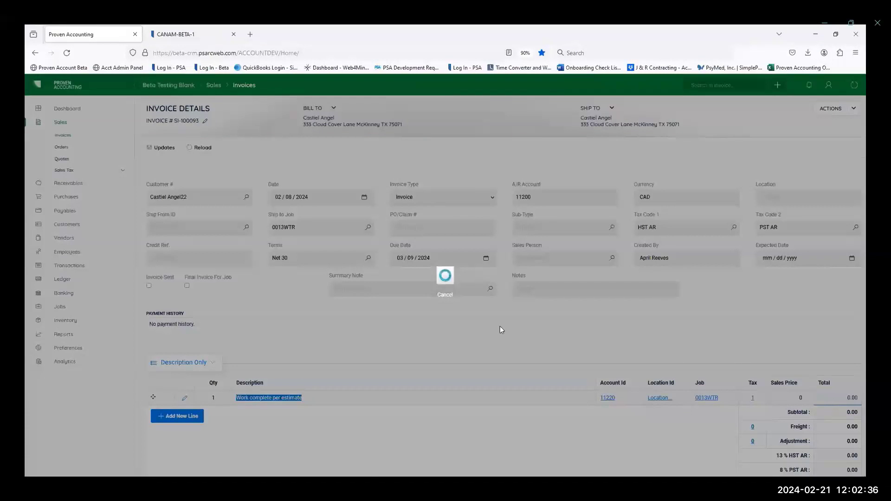
pyautogui.click(445, 295)
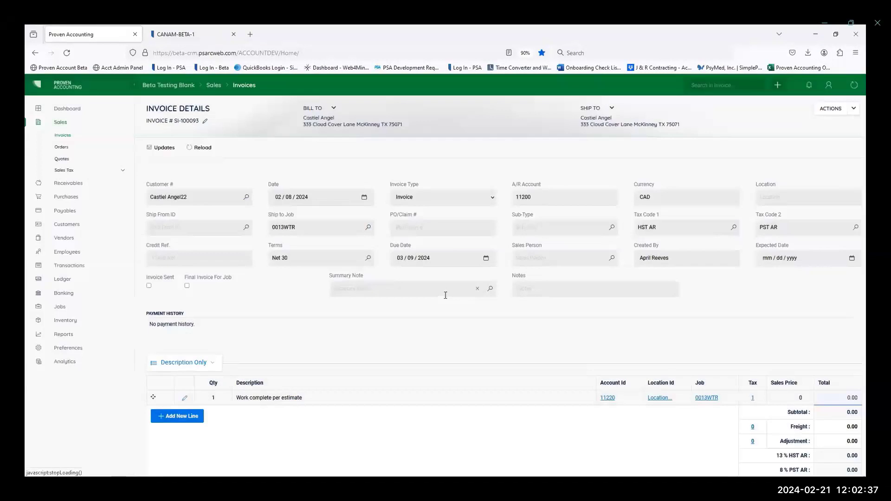
pyautogui.click(819, 401)
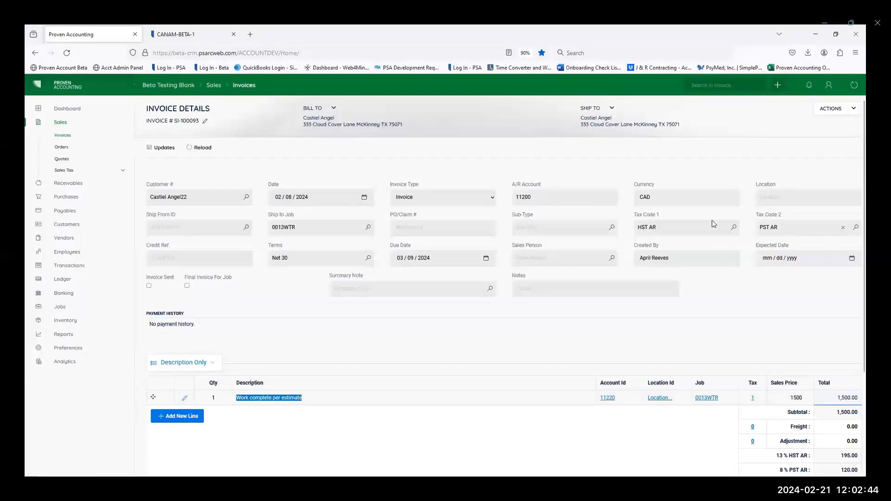
# Step: Review the invoice totals and post the invoice
pyautogui.scroll(-3, 753, 294)
pyautogui.click(838, 283)
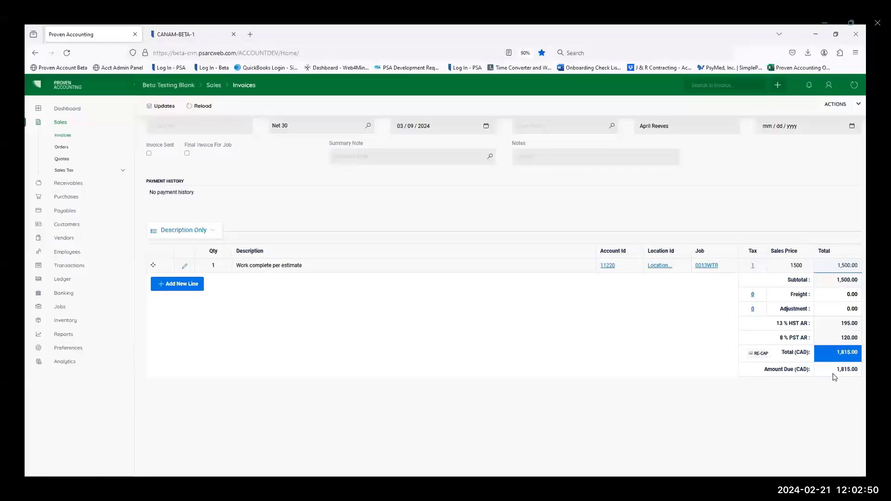
pyautogui.scroll(3, 810, 369)
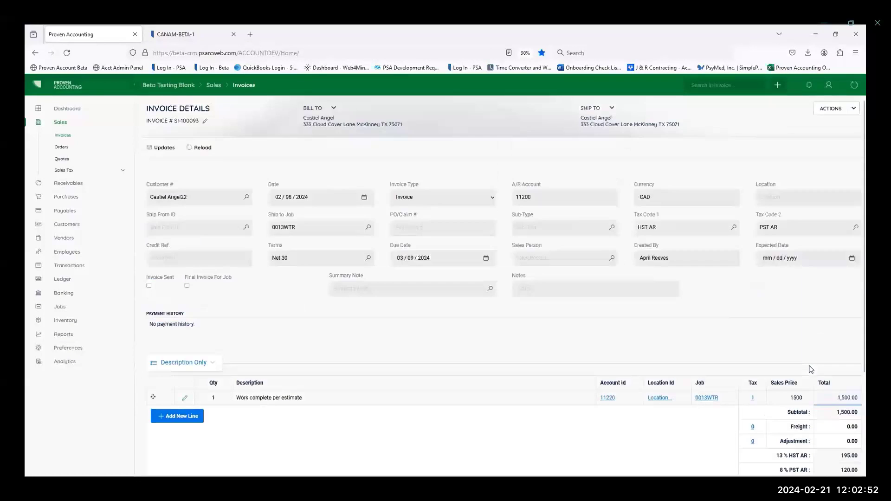
pyautogui.click(853, 109)
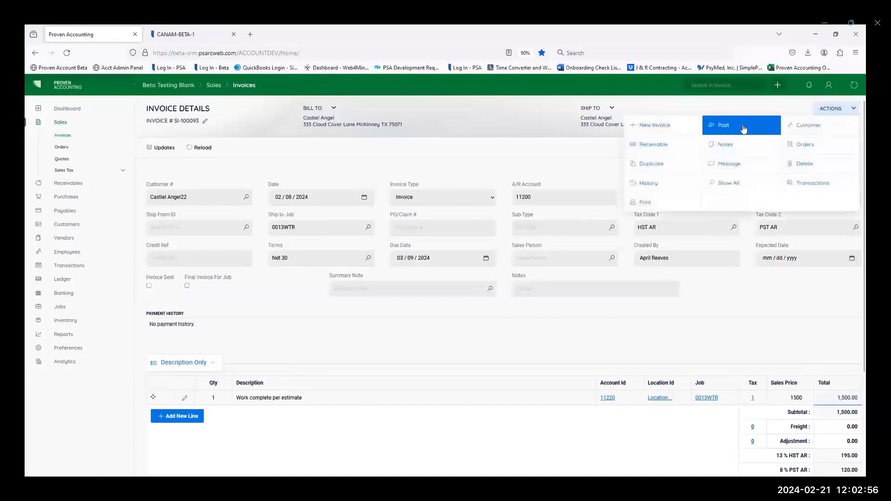
pyautogui.click(743, 129)
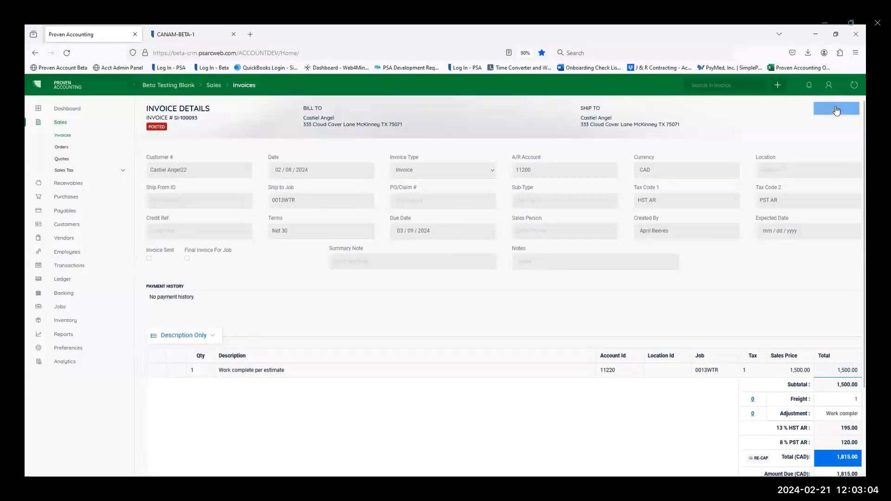
# Step: Preview the printed version of the current invoice using the first Invoice template
pyautogui.click(853, 109)
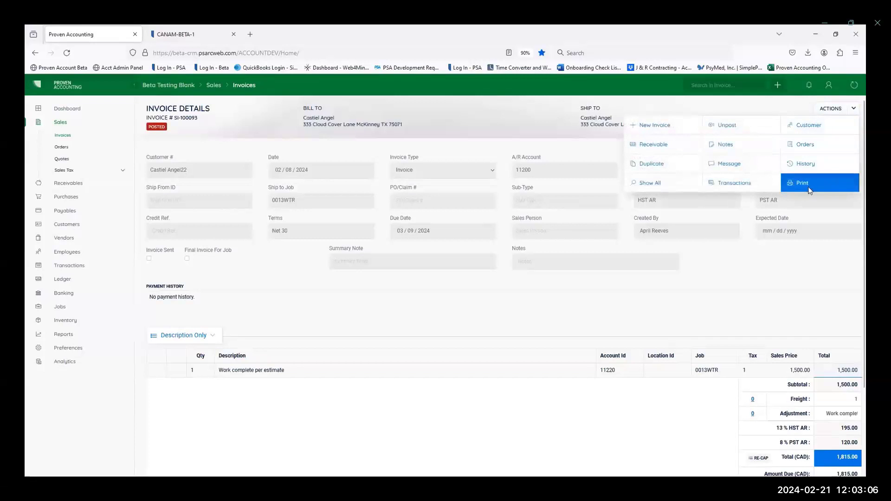
pyautogui.click(807, 186)
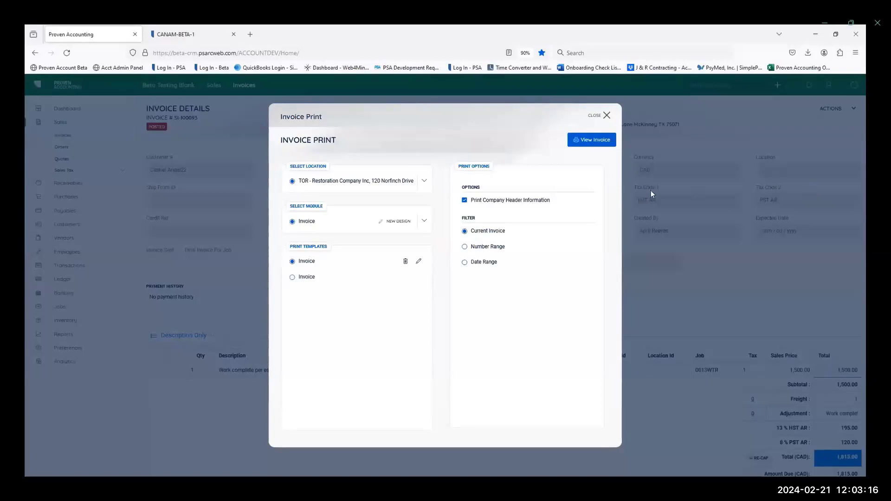
pyautogui.click(585, 141)
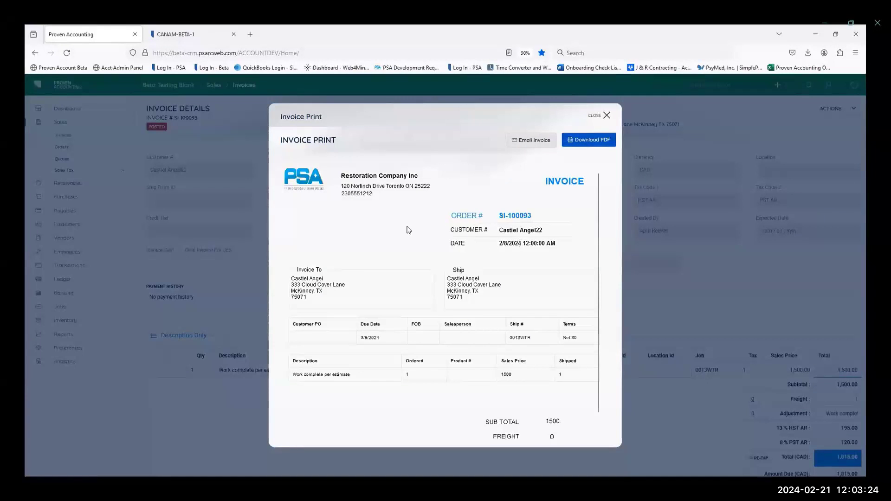
# Step: E-mail the invoice to the recipient's address with the recipient's first name added to the greeting, and close the print dialog
pyautogui.click(533, 142)
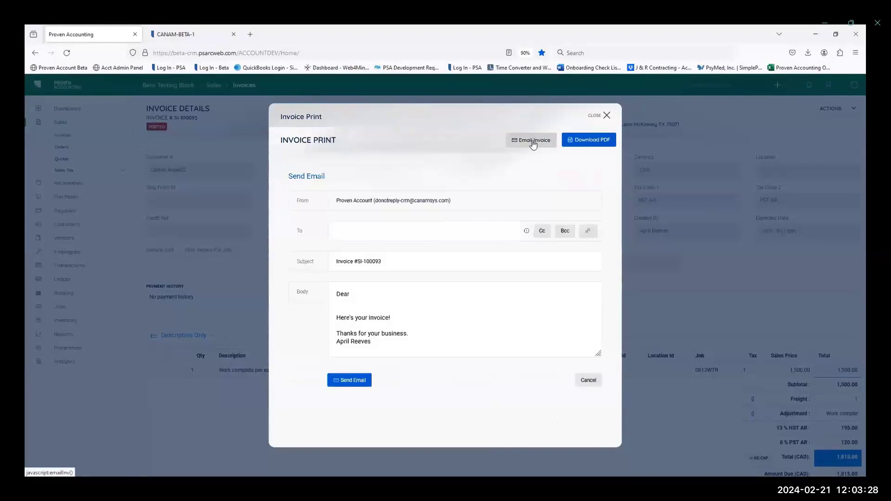
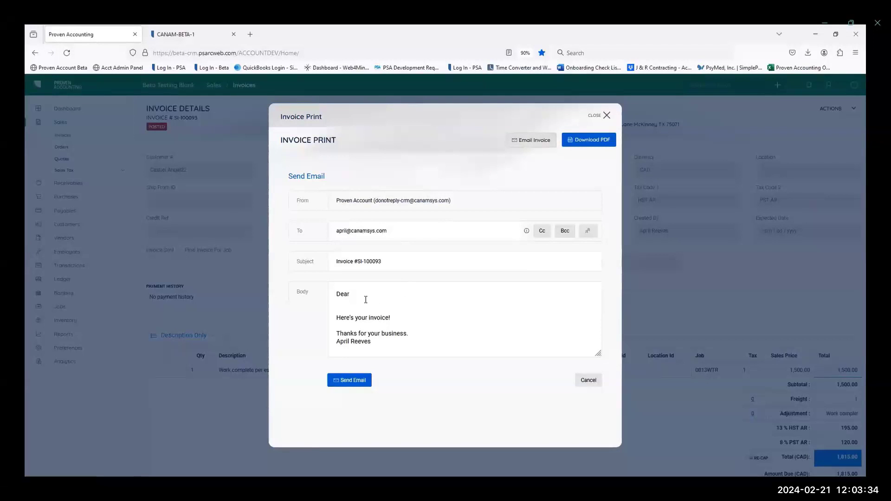
pyautogui.write('April')
pyautogui.press('Return')
pyautogui.press('BackSpace')
pyautogui.click(340, 380)
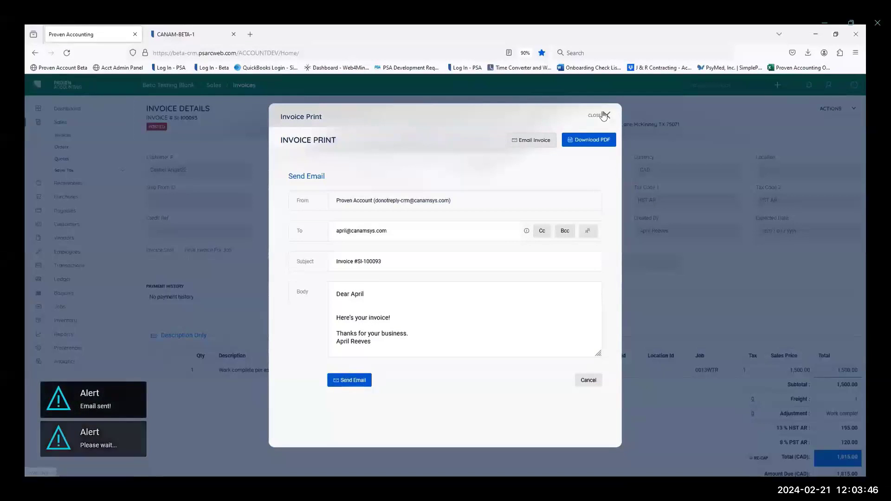
pyautogui.click(603, 116)
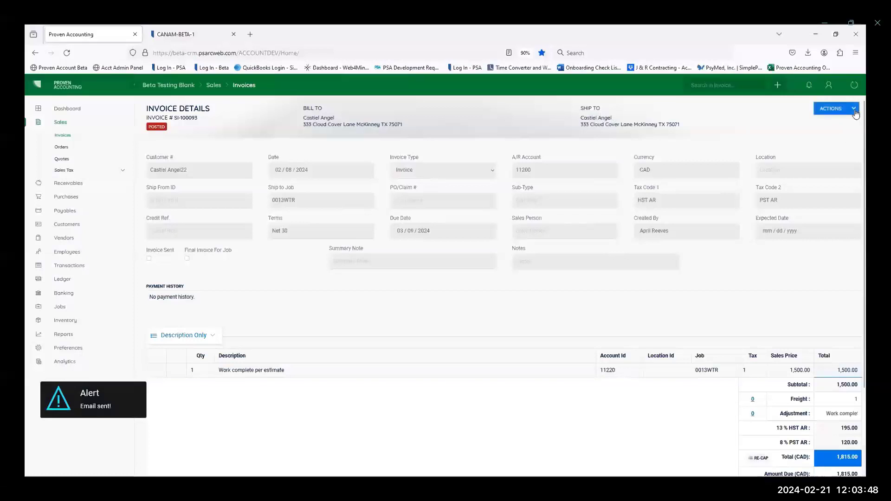
# Step: Open the first Invoice print template for editing in the design editor
pyautogui.click(854, 110)
pyautogui.click(810, 182)
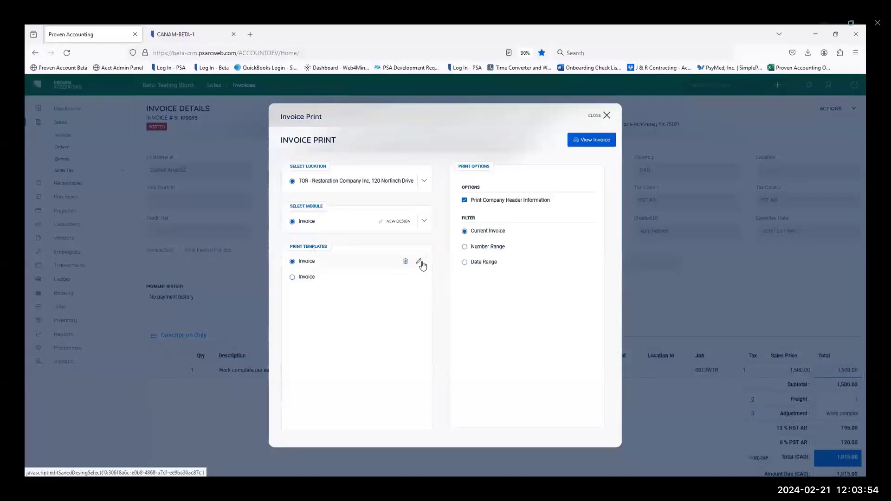
pyautogui.click(419, 263)
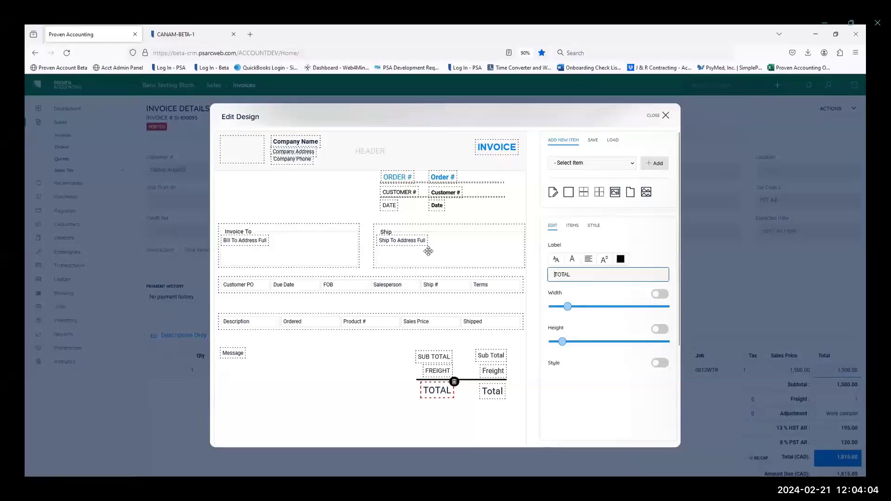
# Step: Make the Company Address and Company Phone fields in the template header bold
pyautogui.click(293, 142)
pyautogui.click(282, 151)
pyautogui.click(572, 259)
pyautogui.click(573, 277)
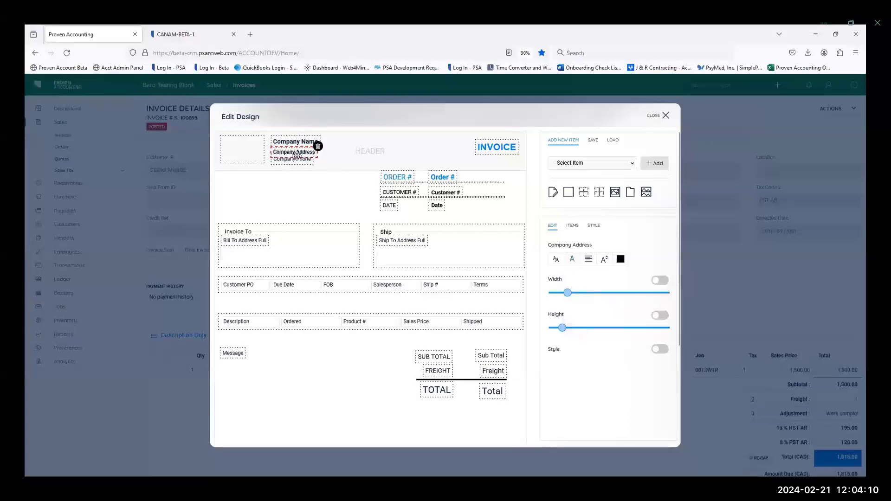
pyautogui.click(293, 159)
pyautogui.click(572, 259)
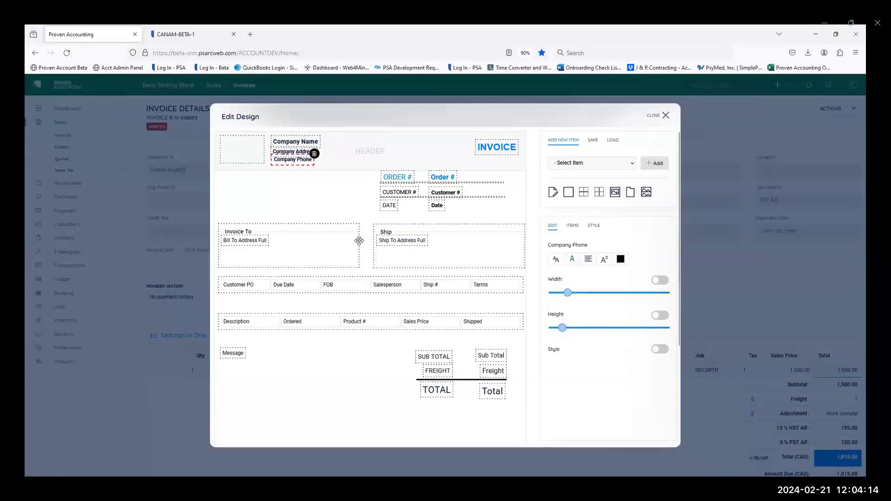
# Step: Change the template's "ORDER #" label text to "INVOICE#"
pyautogui.click(403, 176)
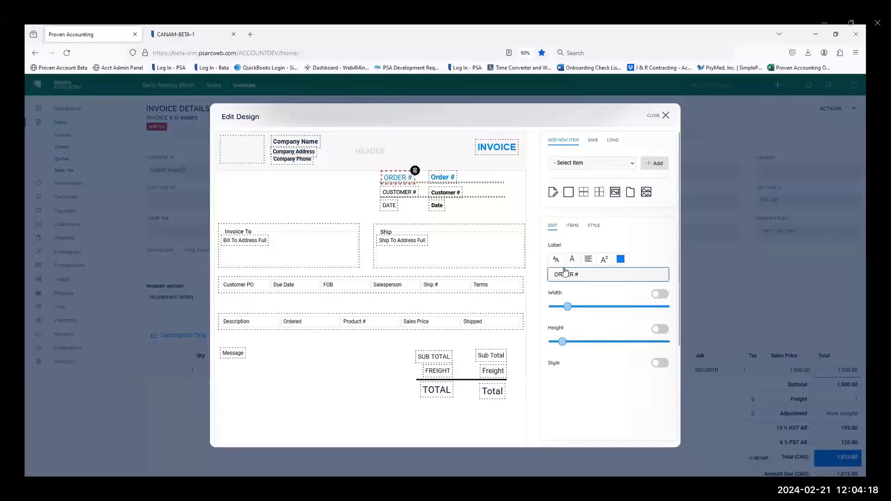
pyautogui.moveTo(643, 276); pyautogui.dragTo(535, 275)
pyautogui.press('BackSpace')
pyautogui.press('BackSpace')
pyautogui.write('Invo')
pyautogui.press('BackSpace')
pyautogui.press('BackSpace')
pyautogui.press('BackSpace')
pyautogui.write('NVOIC')
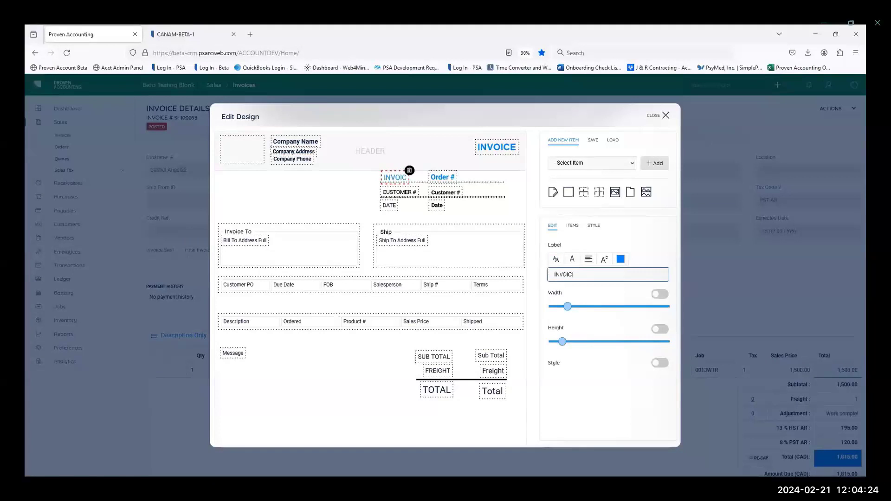
pyautogui.write('E#')
# Step: Save the edited print design under the name "Invoice Template 1" and close the design editor
pyautogui.click(593, 141)
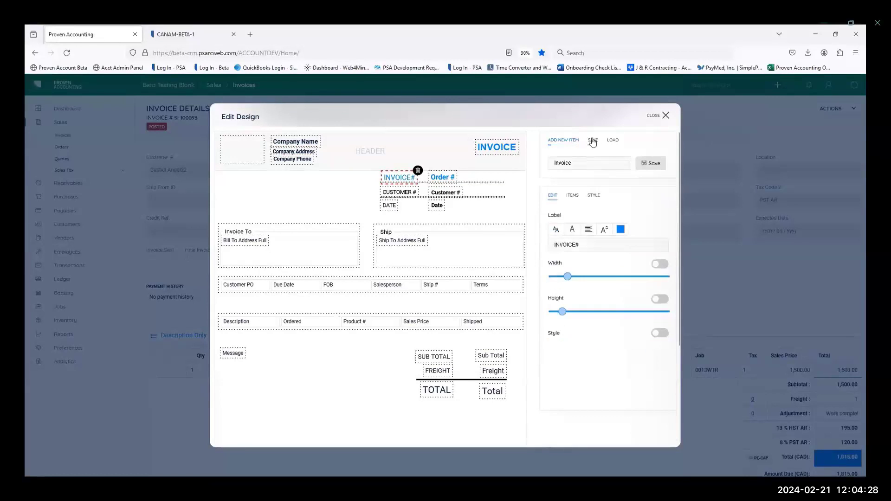
pyautogui.click(597, 162)
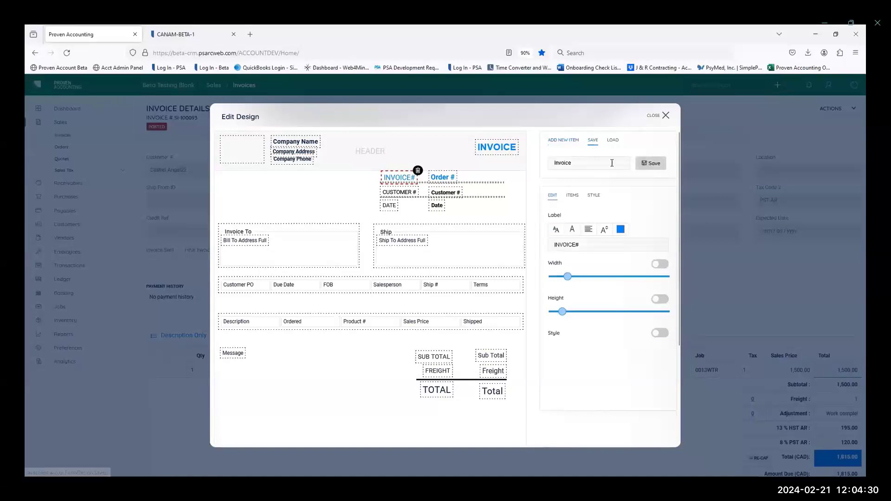
pyautogui.write('Temp')
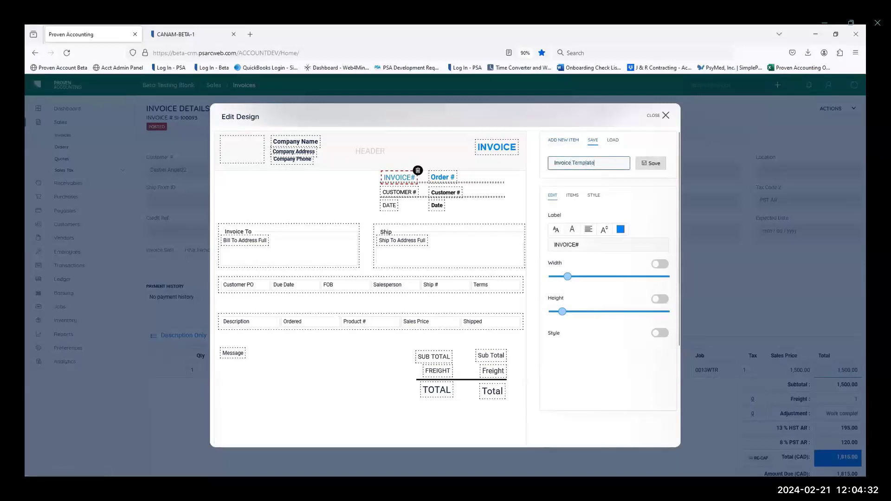
pyautogui.write('late 1')
pyautogui.click(654, 164)
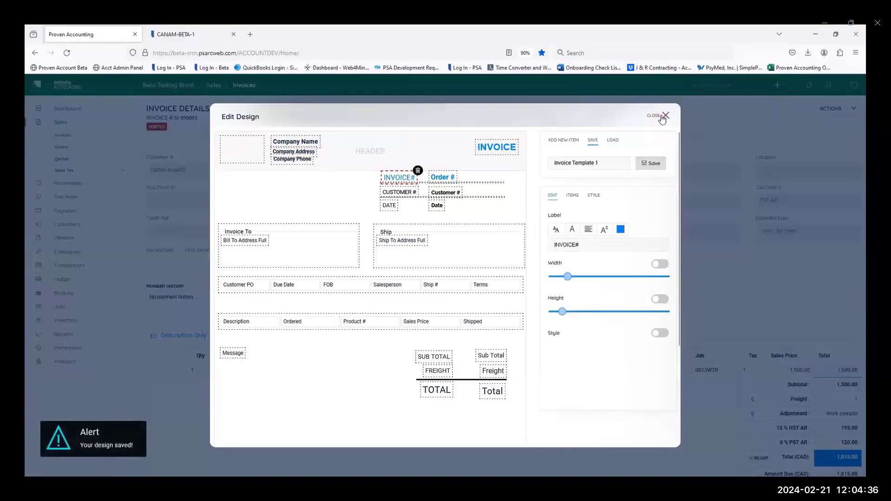
pyautogui.click(662, 117)
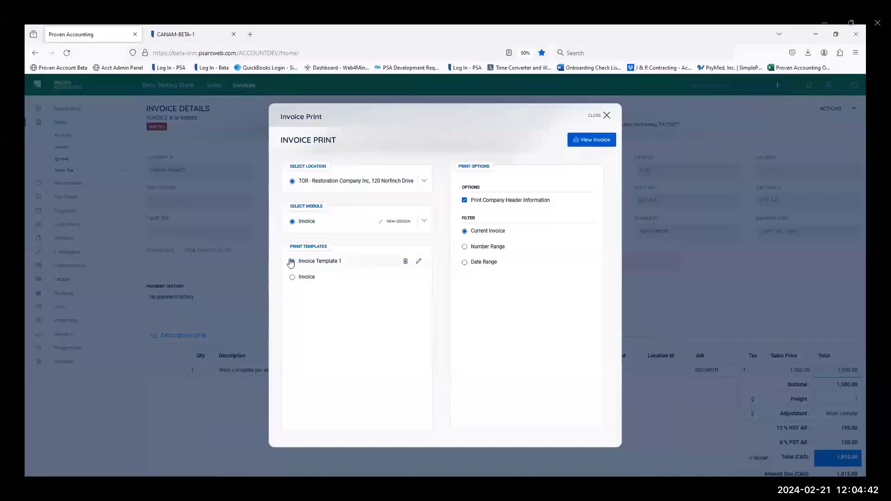
# Step: Preview the invoice with Invoice Template 1, examine its company header and invoice number label, and close the print dialog
pyautogui.click(586, 141)
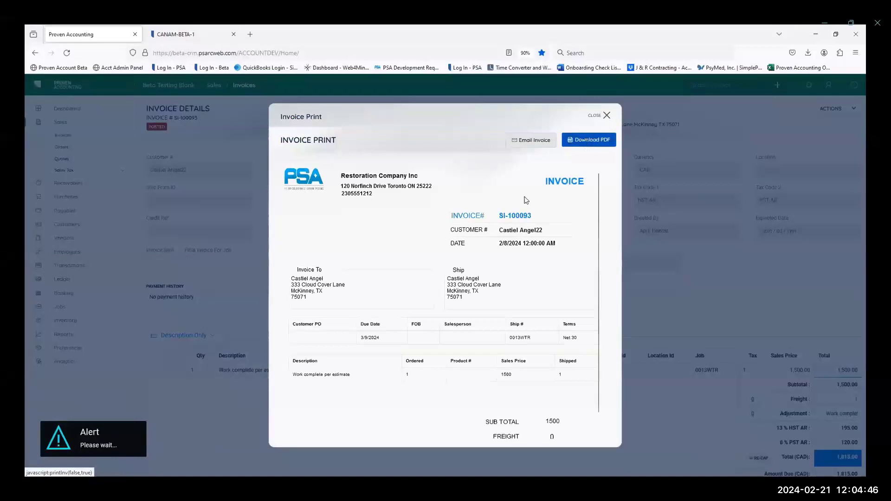
pyautogui.moveTo(452, 216); pyautogui.dragTo(341, 176)
pyautogui.click(374, 196)
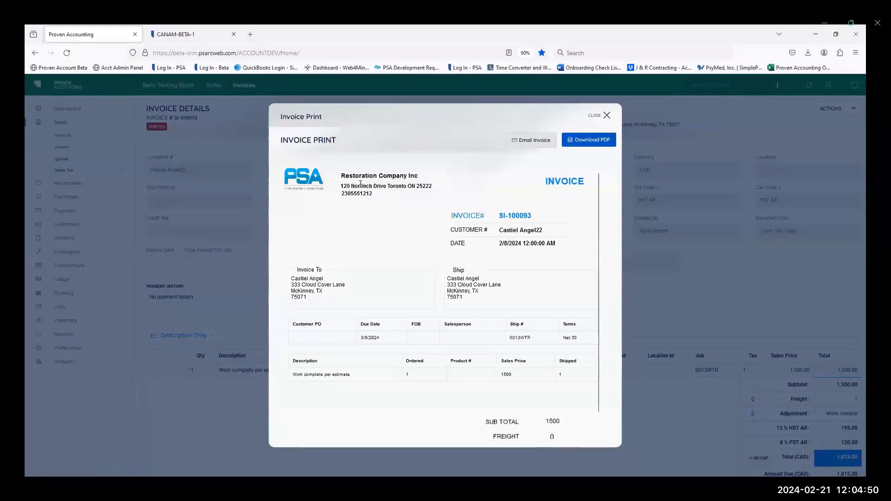
pyautogui.click(607, 116)
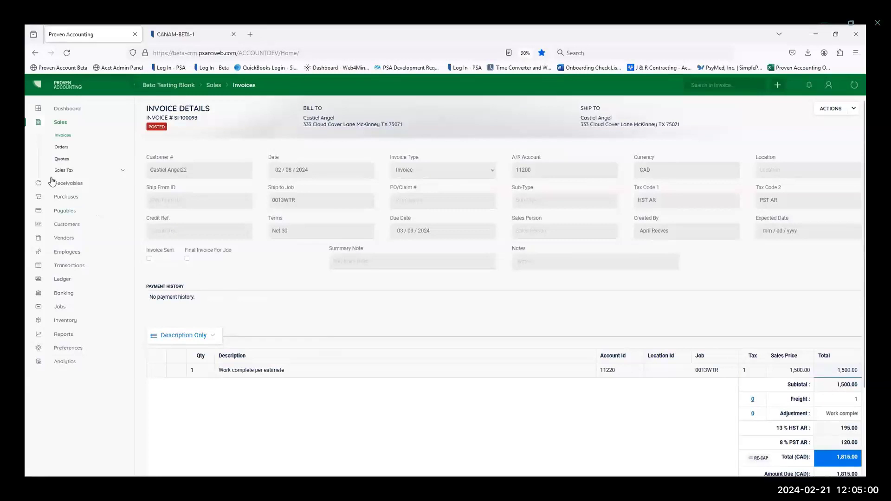
# Step: Open Receivables and set the payment method to Check and the location to AB - Accounting Beta
pyautogui.click(65, 183)
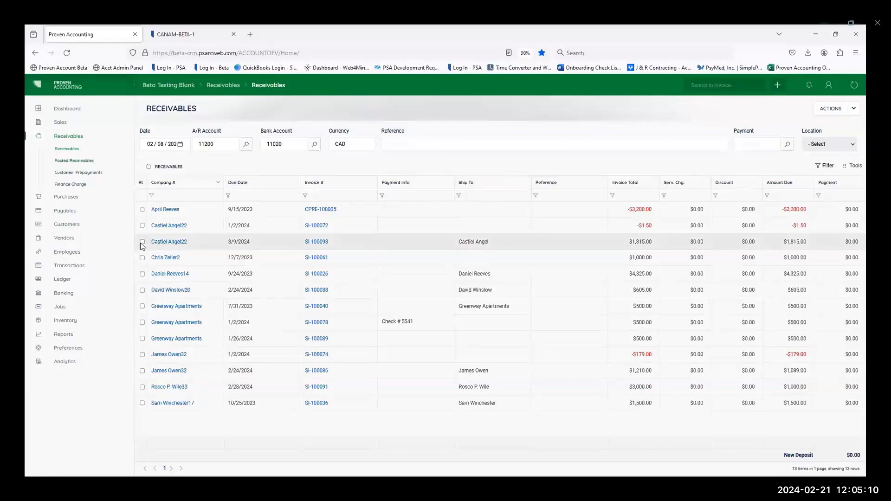
pyautogui.click(788, 145)
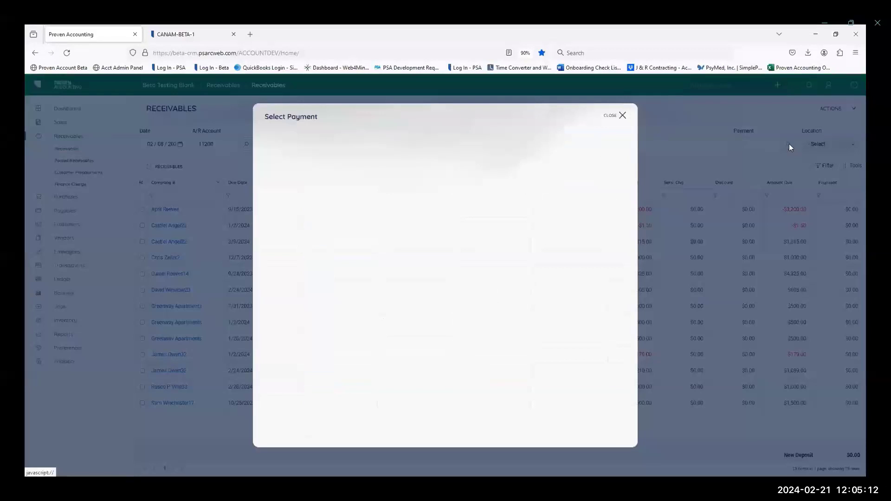
pyautogui.click(278, 193)
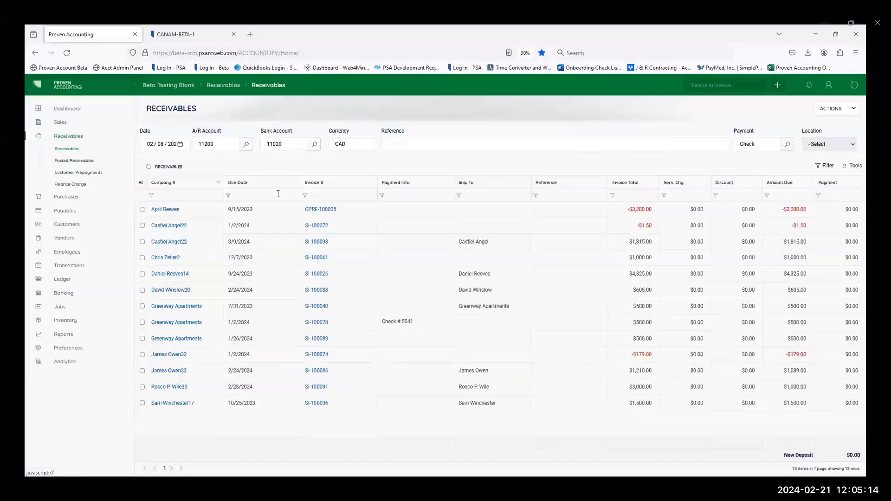
pyautogui.click(842, 148)
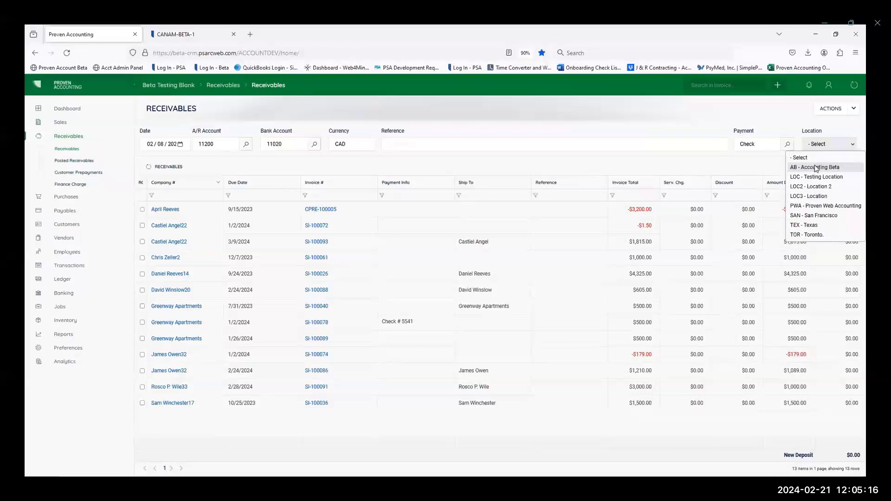
pyautogui.click(815, 168)
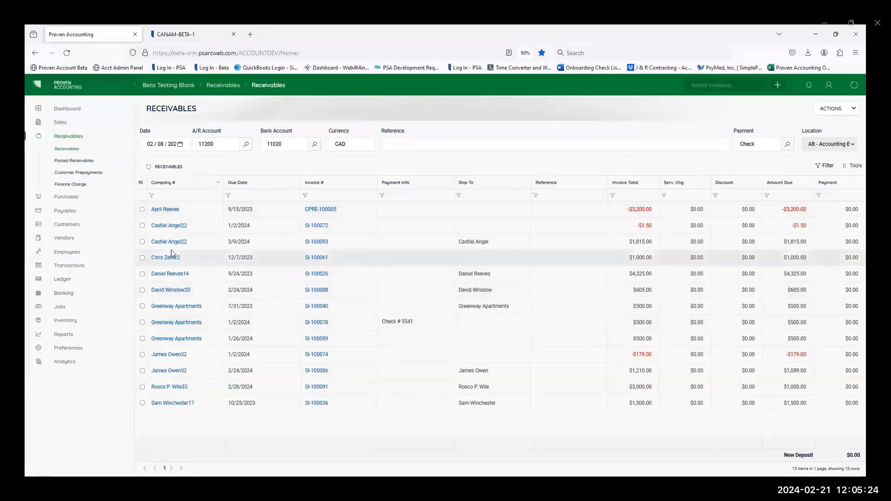
# Step: Receive the full payment on the invoice due 3/9/2024, post it, and dismiss the alert
pyautogui.click(143, 242)
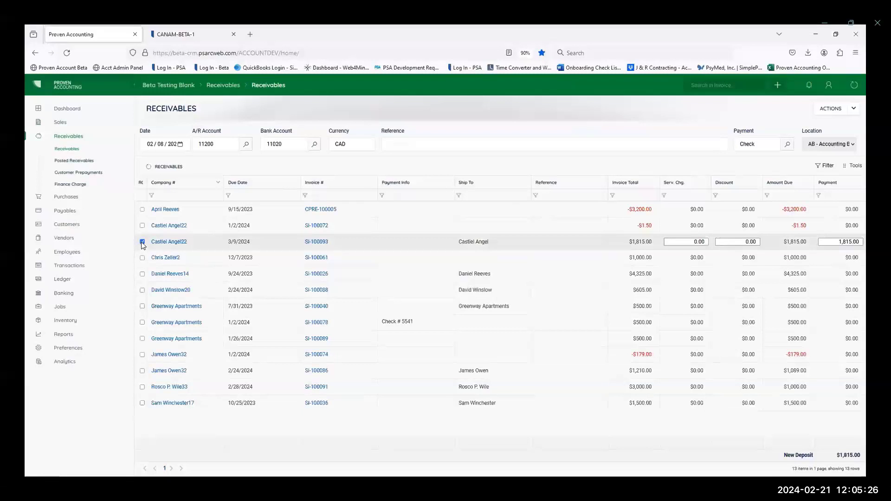
pyautogui.click(831, 109)
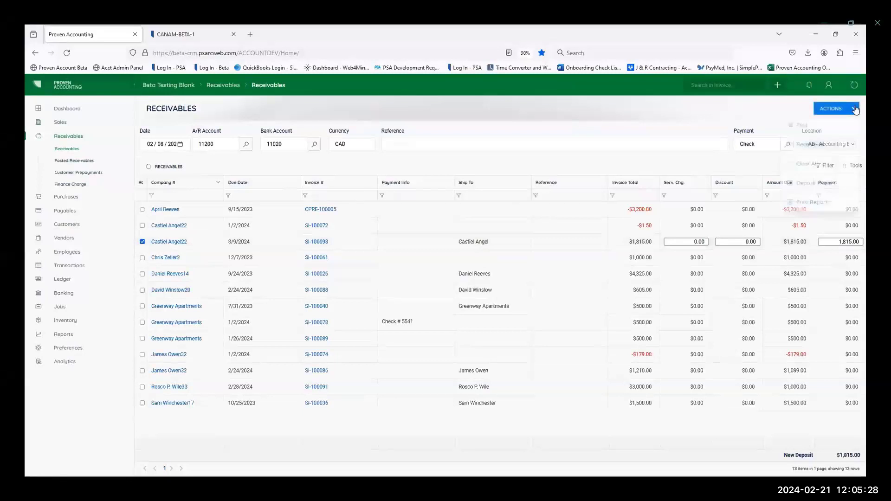
pyautogui.click(812, 125)
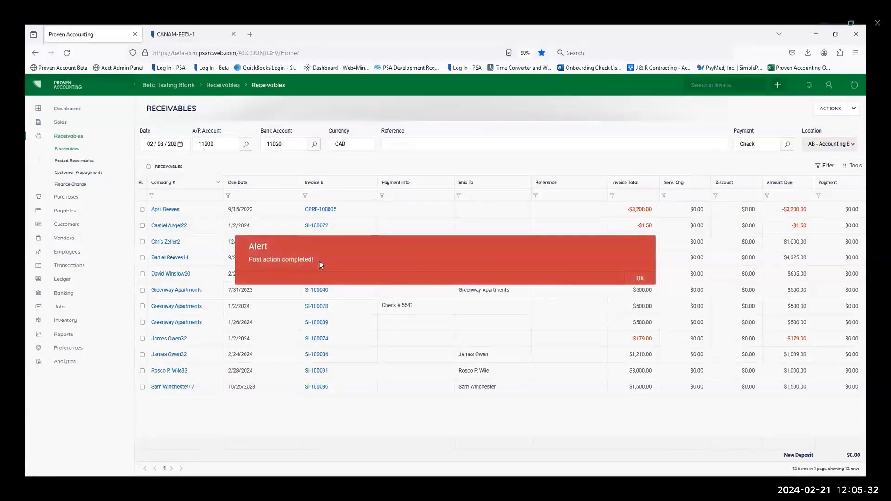
pyautogui.click(636, 277)
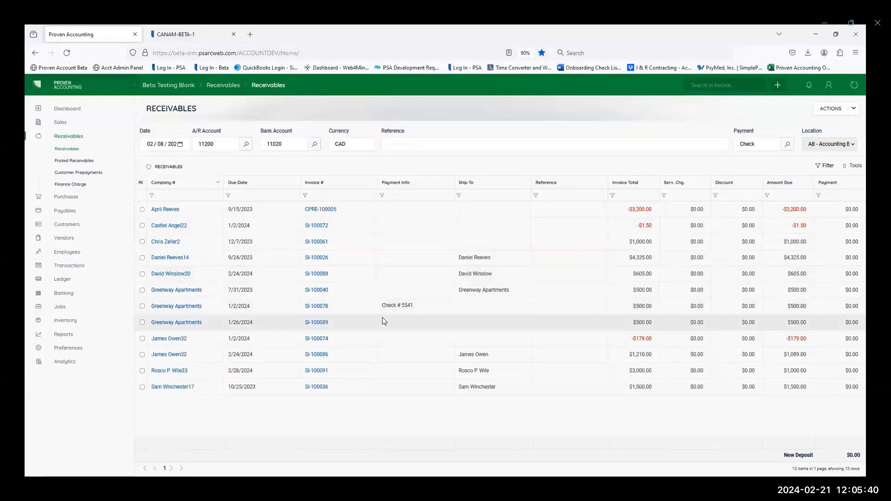
# Step: Post a partial payment of 2,000.00 on the $4,325.00 invoice due 9/24/2023, and compare its invoice total with its amount due
pyautogui.click(142, 257)
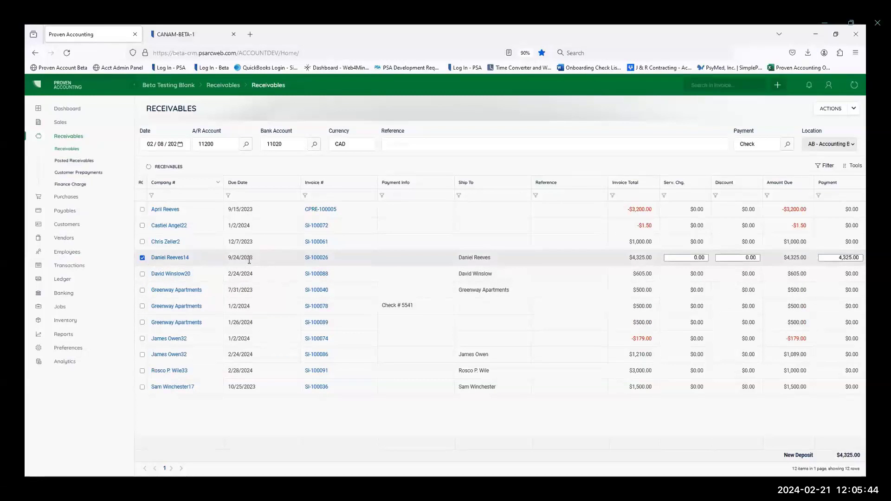
pyautogui.click(828, 257)
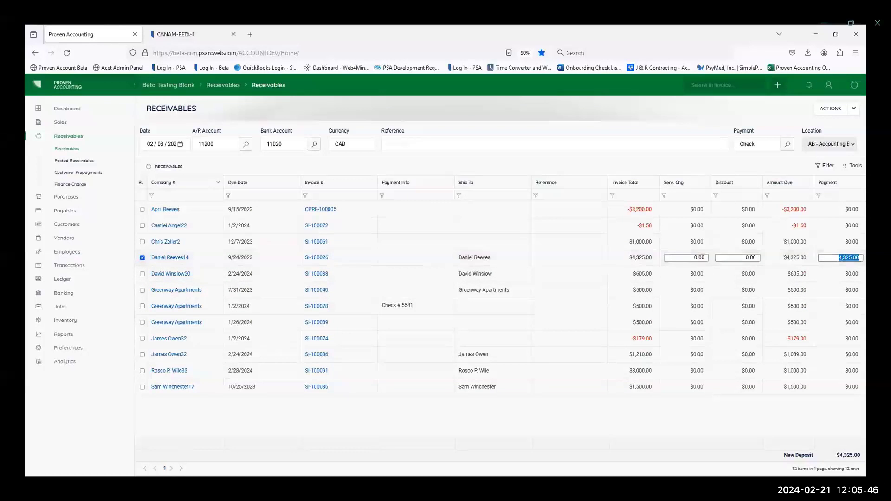
pyautogui.write('20')
pyautogui.press('Tab')
pyautogui.click(852, 112)
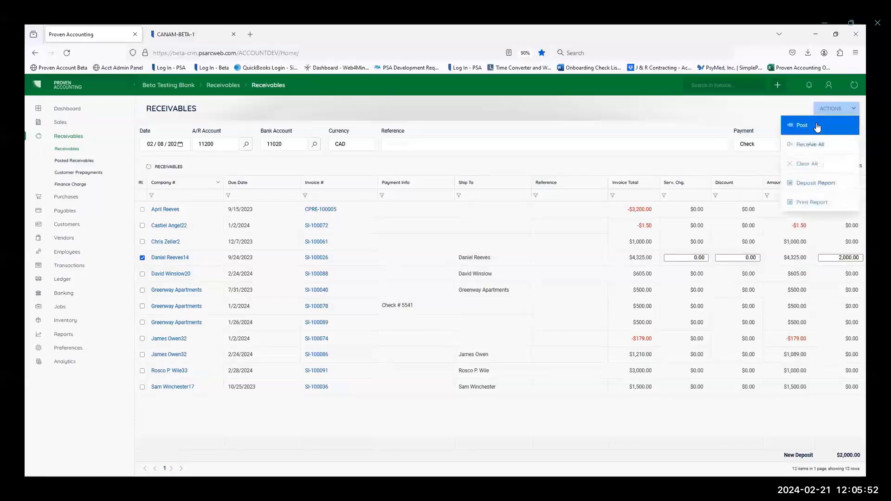
pyautogui.click(816, 124)
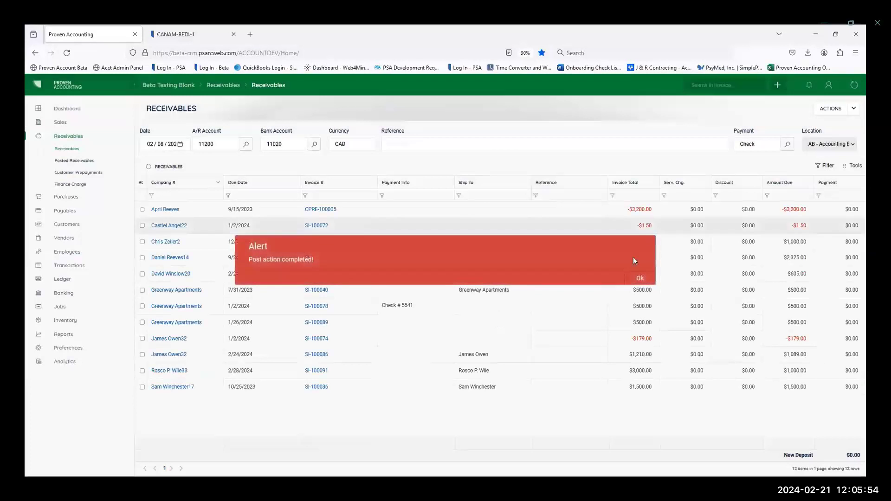
pyautogui.doubleClick(630, 258)
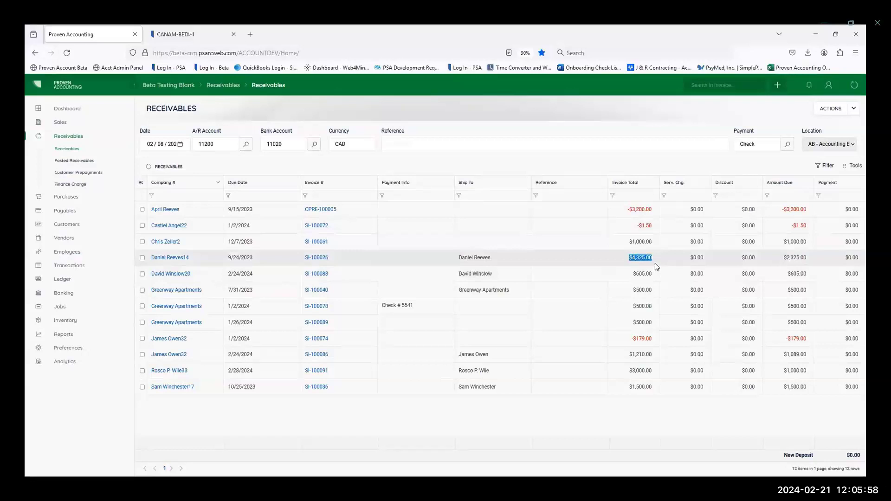
pyautogui.moveTo(783, 258); pyautogui.dragTo(809, 258)
pyautogui.click(780, 263)
# Step: Create a new customer prepayment for the same customer as the e-mailed invoice, with Ship To ID 0013WTR
pyautogui.click(75, 174)
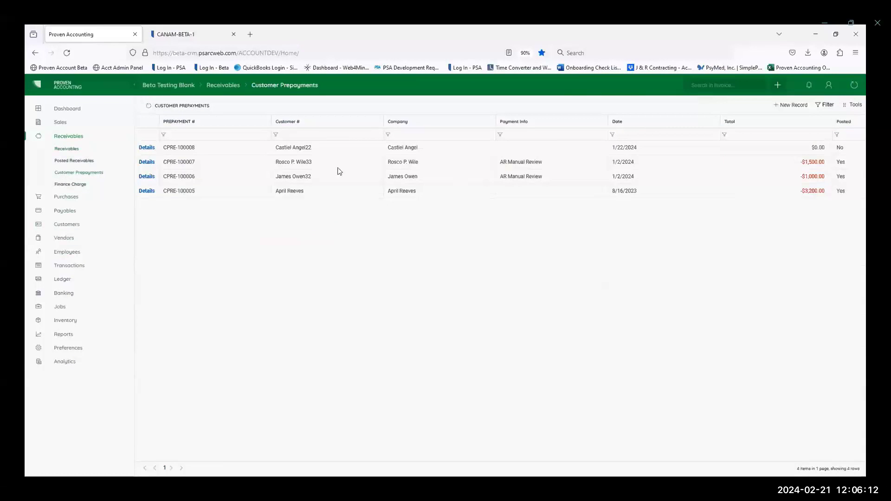
pyautogui.click(792, 105)
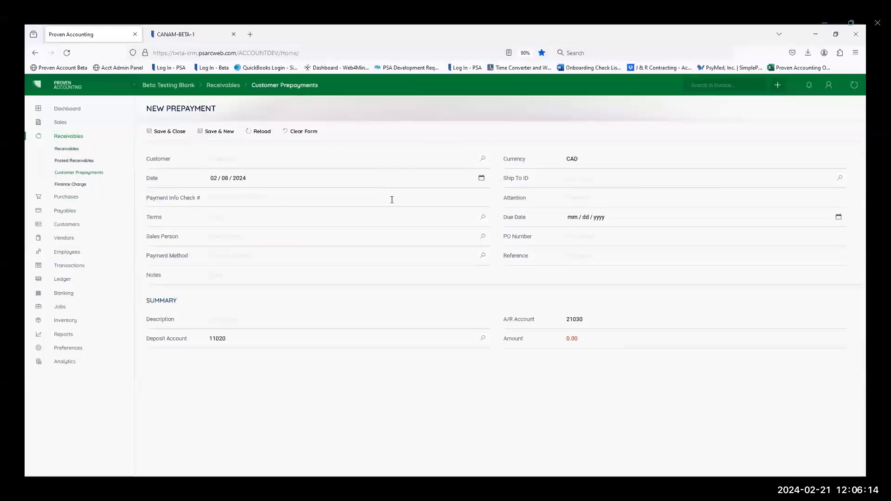
pyautogui.click(245, 159)
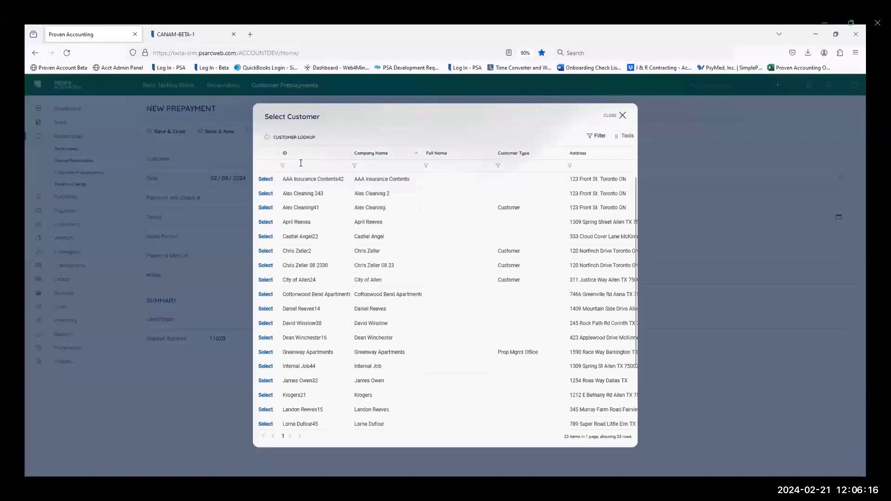
pyautogui.click(265, 236)
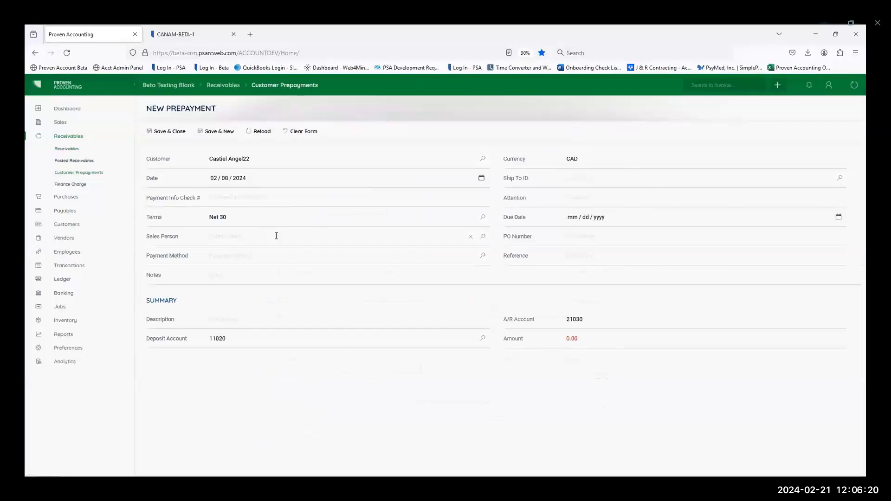
pyautogui.click(839, 179)
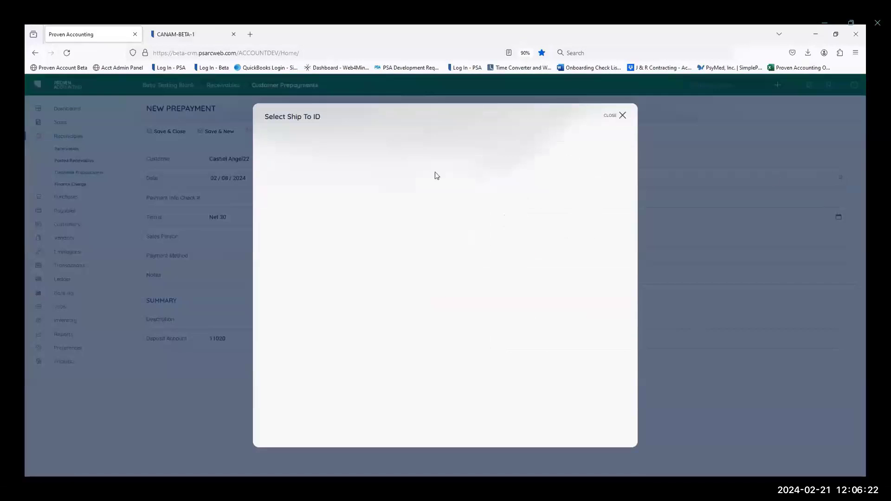
pyautogui.click(267, 181)
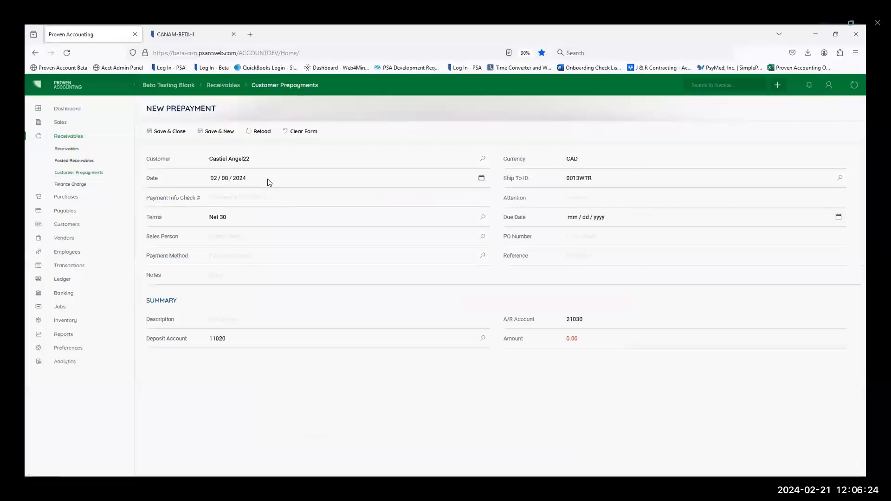
# Step: Enter check number 125687, payment method Check and an amount of 2345.66 for the prepayment, and save it
pyautogui.click(251, 196)
pyautogui.write('125687')
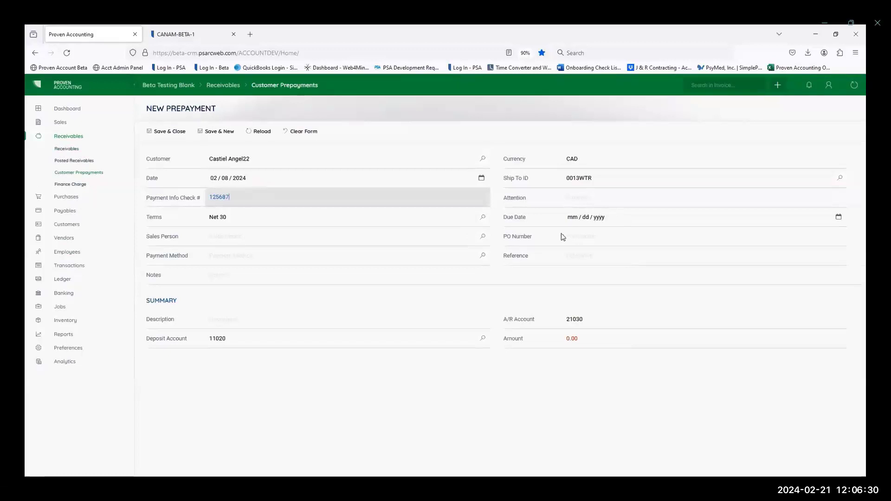
pyautogui.click(483, 255)
pyautogui.click(279, 193)
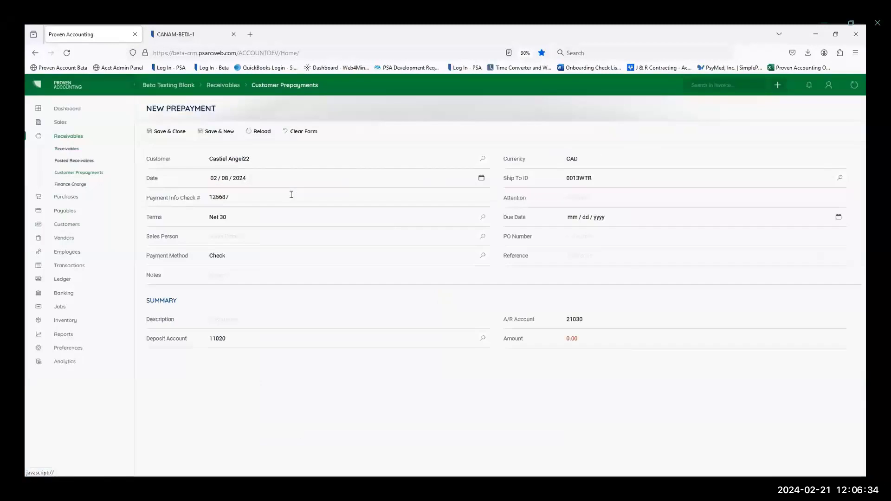
pyautogui.click(562, 339)
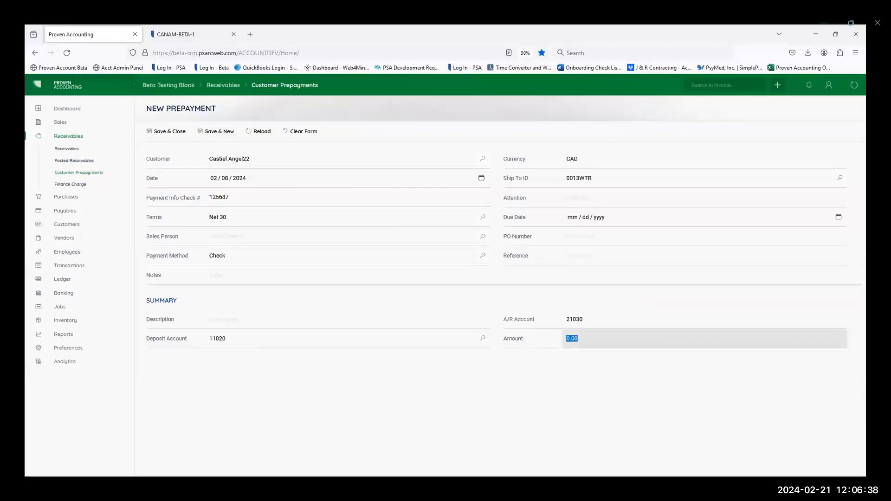
pyautogui.write('2345.66')
pyautogui.click(167, 132)
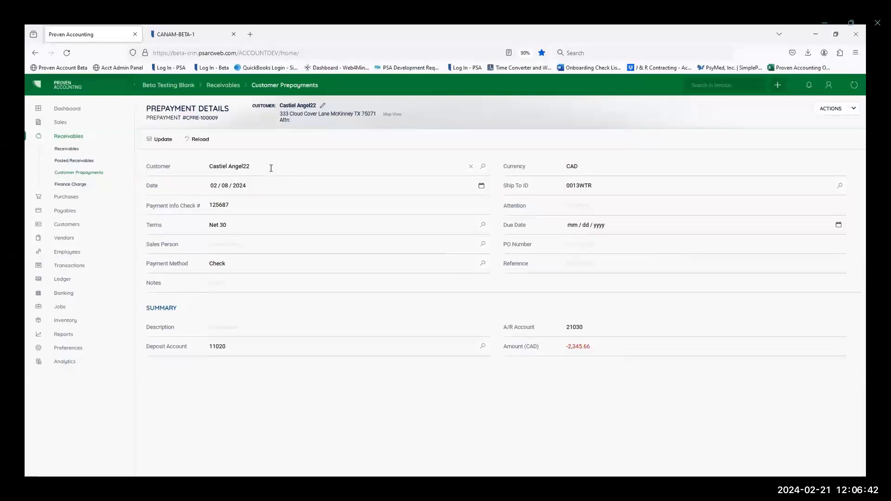
# Step: Post the saved customer prepayment and check its prepayment number
pyautogui.click(833, 108)
pyautogui.click(759, 124)
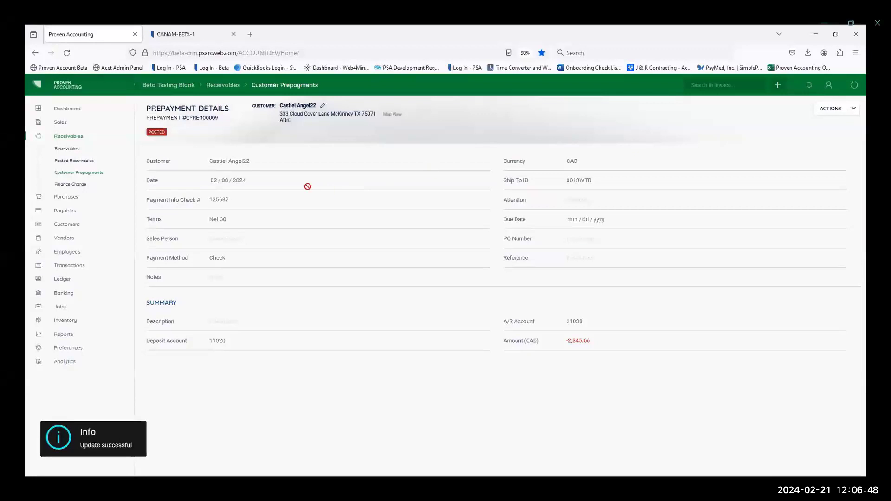
pyautogui.moveTo(219, 119); pyautogui.dragTo(182, 119)
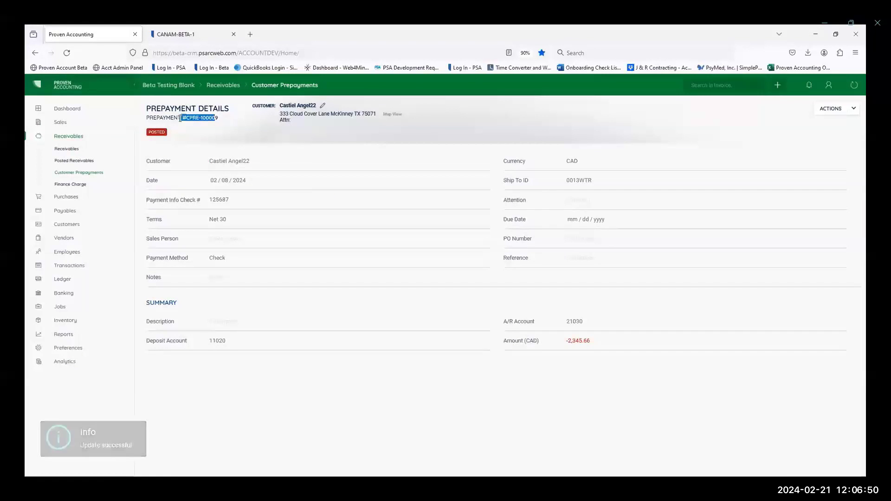
pyautogui.click(225, 121)
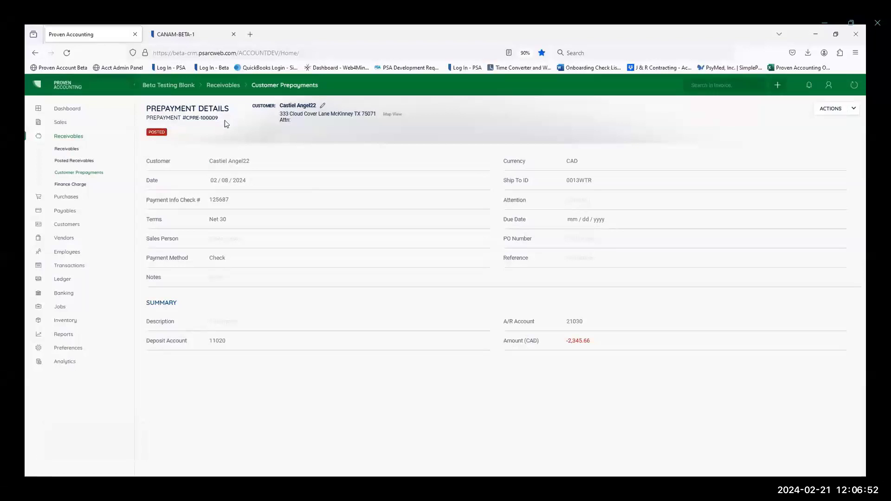
# Step: Check the receivables list for the prepayment, and create a new sales invoice for the same customer with Ship to Job 0013WTR
pyautogui.click(66, 148)
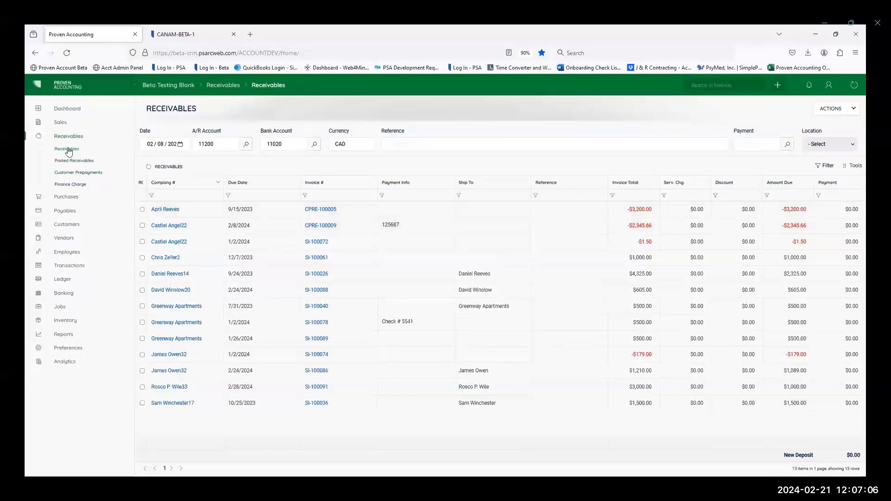
pyautogui.click(56, 123)
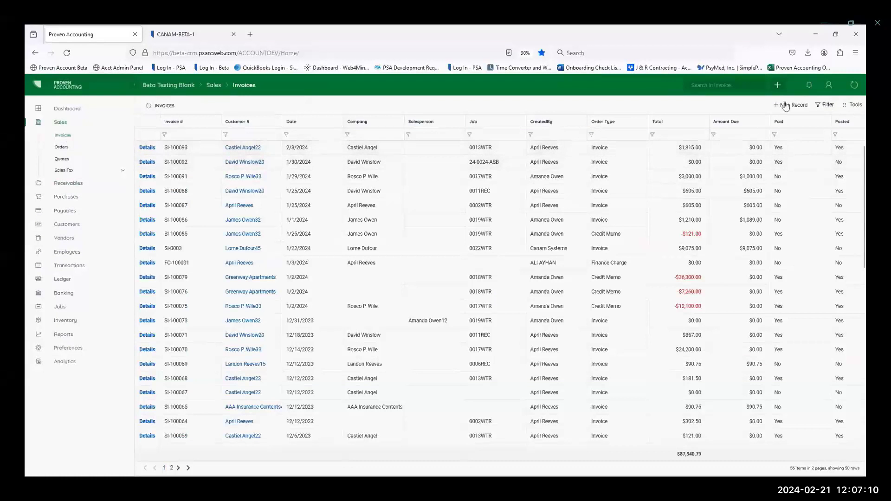
pyautogui.click(786, 105)
pyautogui.click(188, 197)
pyautogui.write('castiel')
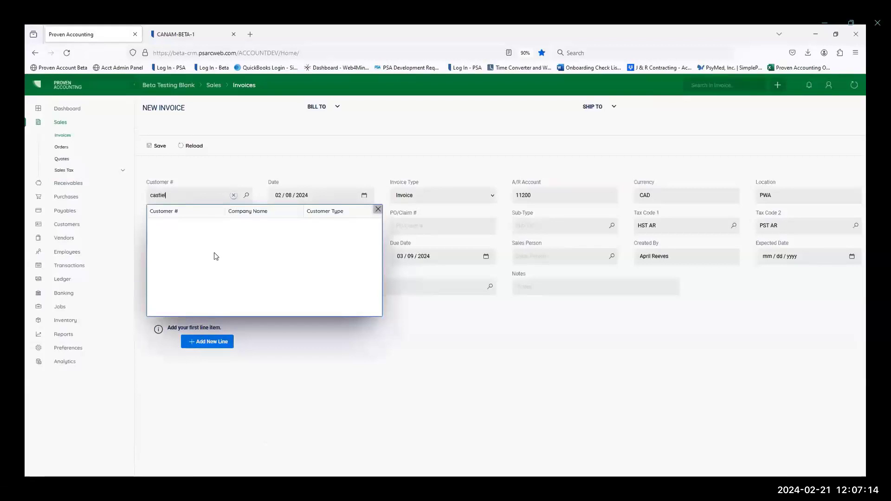
pyautogui.click(200, 228)
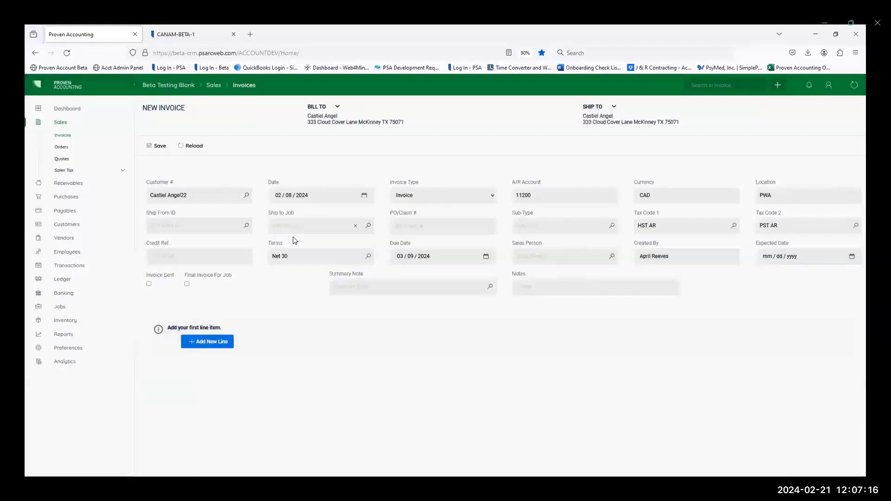
pyautogui.click(307, 225)
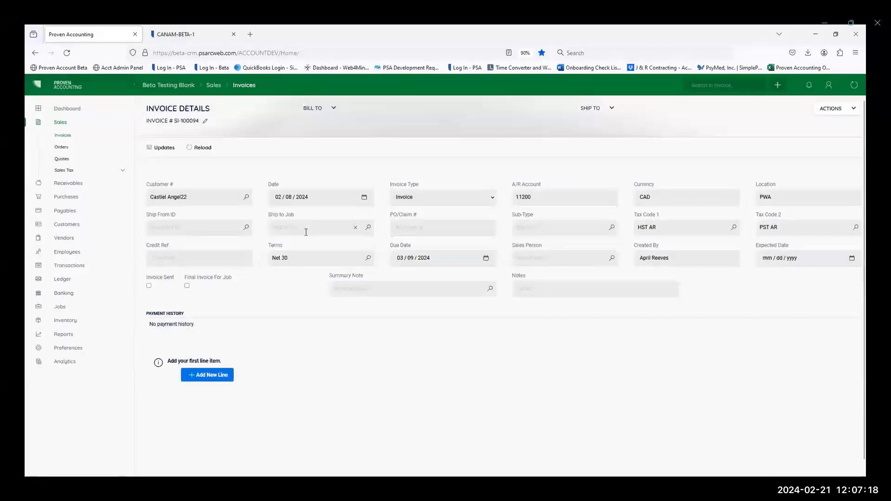
pyautogui.click(306, 260)
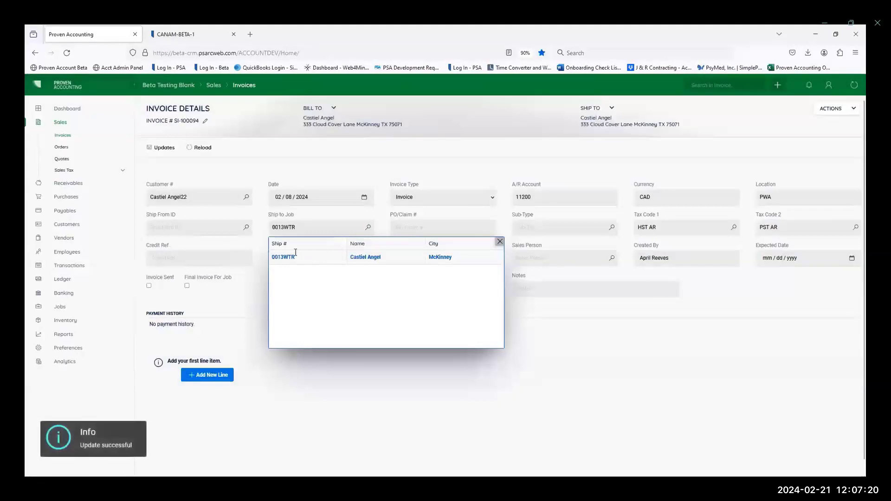
# Step: Add a line with quantity 1 and sales price 3000 to the new invoice, and post the invoice
pyautogui.click(211, 376)
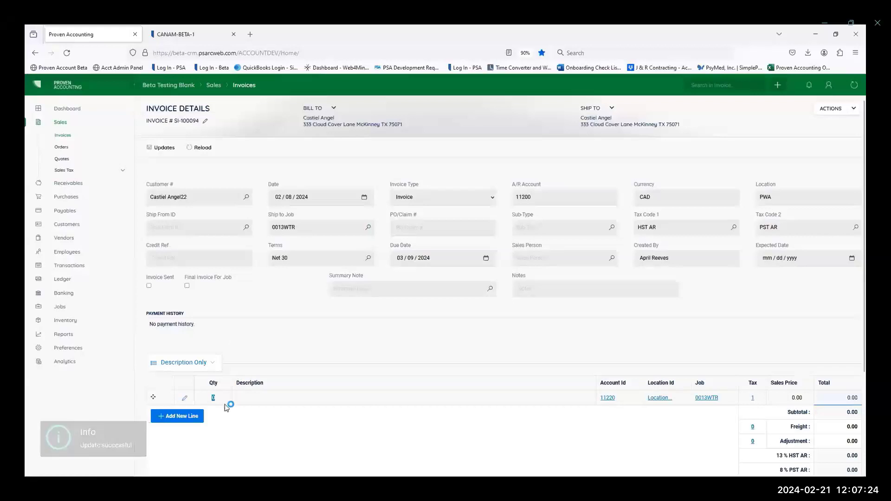
pyautogui.write('1')
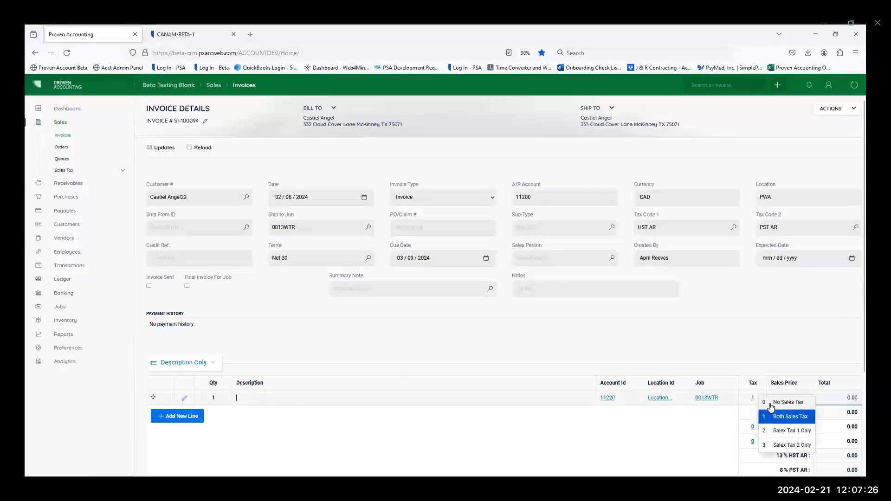
pyautogui.click(793, 397)
pyautogui.write('3000')
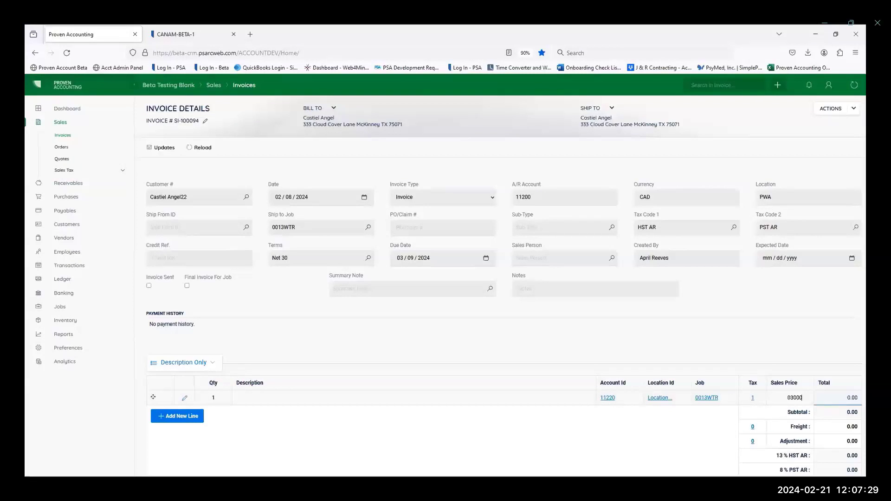
pyautogui.press('Tab')
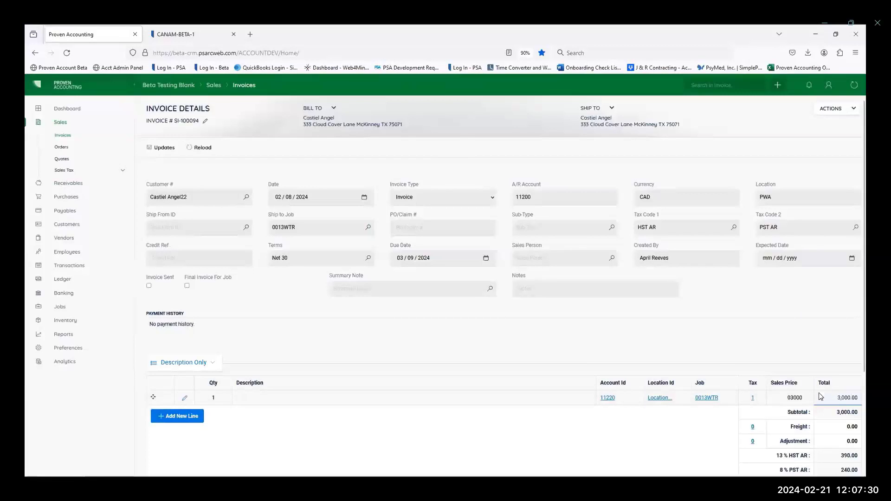
pyautogui.click(835, 109)
pyautogui.click(740, 134)
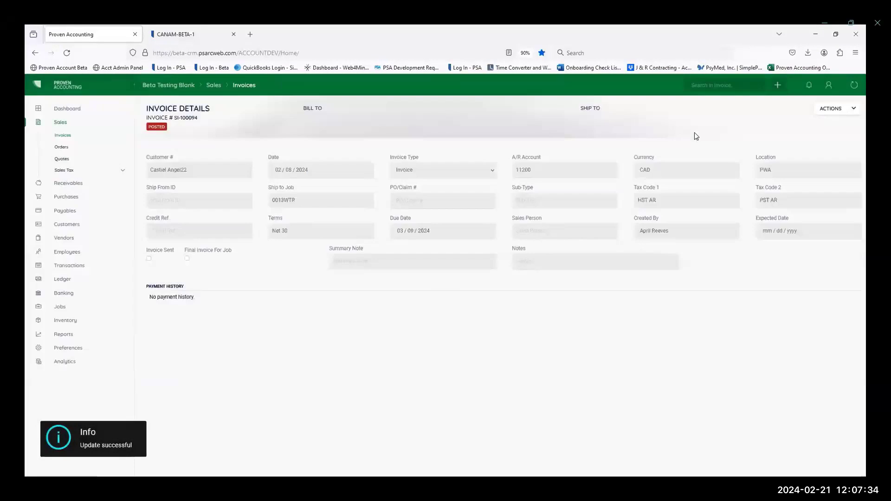
# Step: In Receivables, set the payment method to Check and select the newly posted invoice together with the customer's prepayment
pyautogui.click(66, 183)
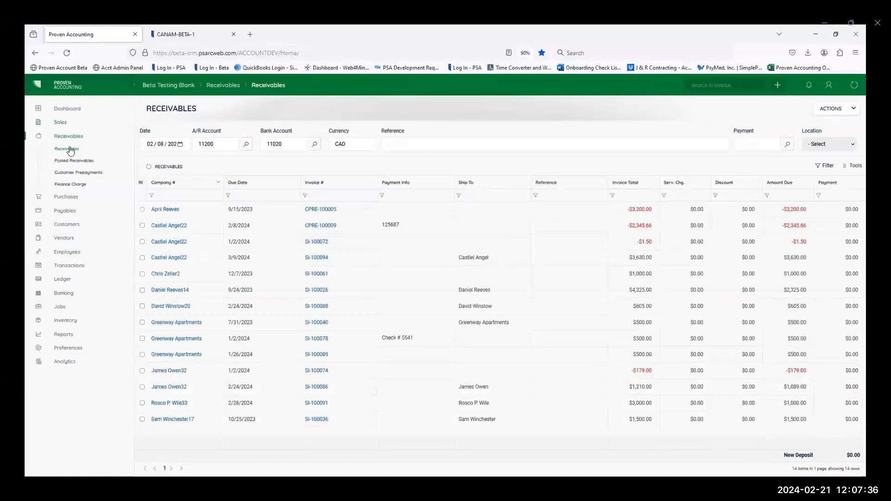
pyautogui.click(787, 145)
pyautogui.click(279, 194)
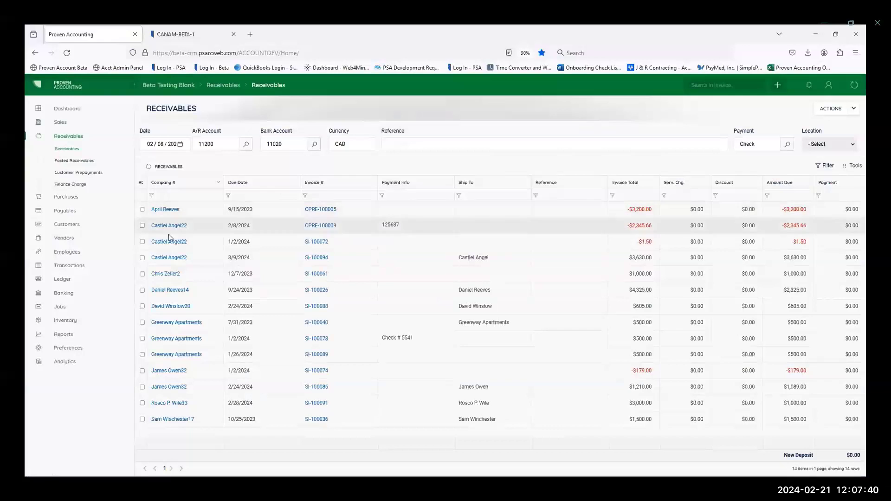
pyautogui.click(143, 258)
pyautogui.click(142, 226)
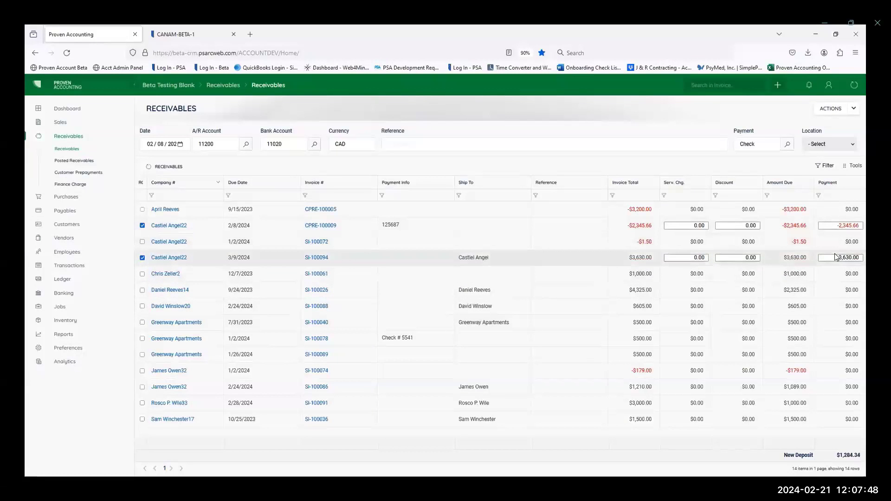
# Step: Set the payment on the invoice due 3/9/2024 to 2345.66, matching the prepayment, and choose the AB location
pyautogui.click(832, 259)
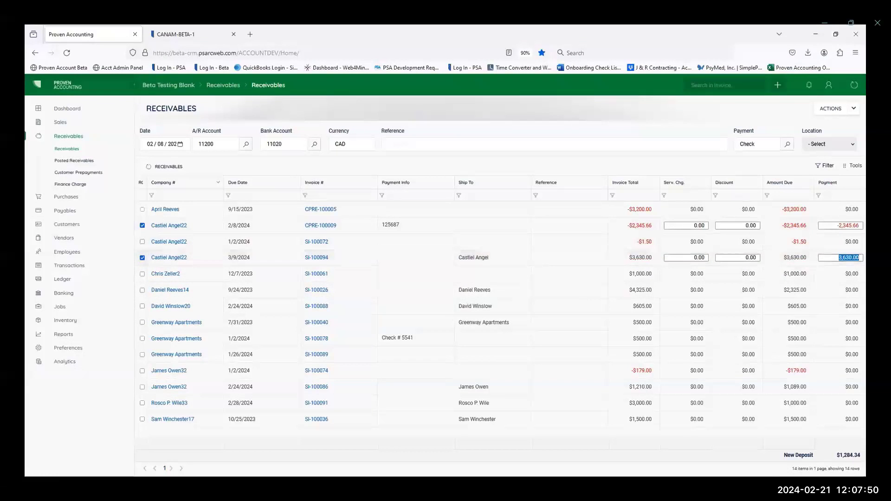
pyautogui.write('2')
pyautogui.write('3456')
pyautogui.write('.66')
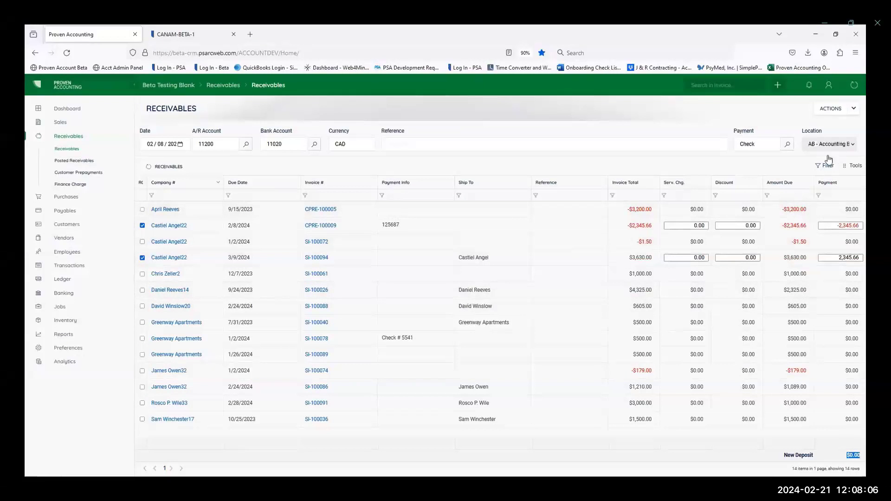
# Step: Post the selected invoice payment and prepayment, and check the invoice's remaining amount due
pyautogui.click(830, 108)
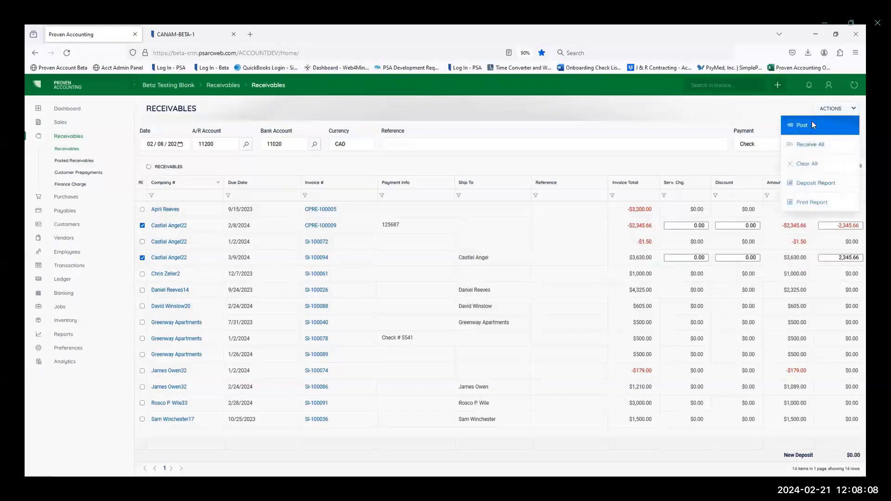
pyautogui.click(812, 126)
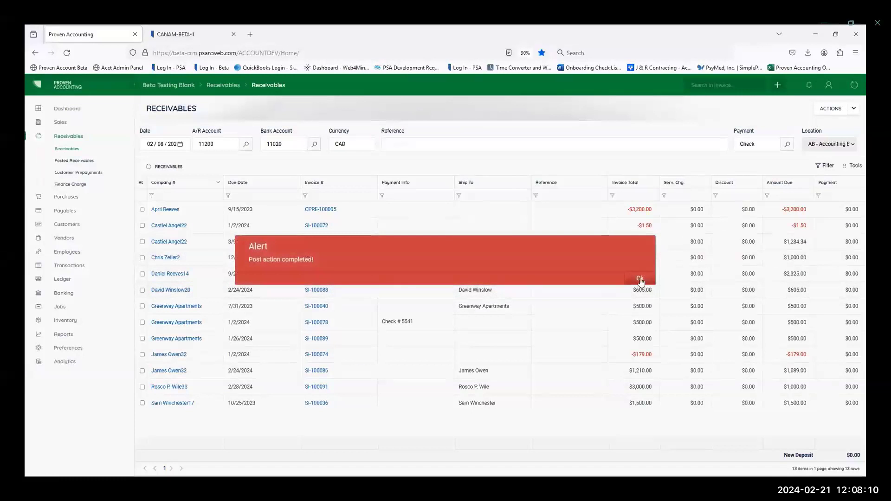
pyautogui.click(639, 280)
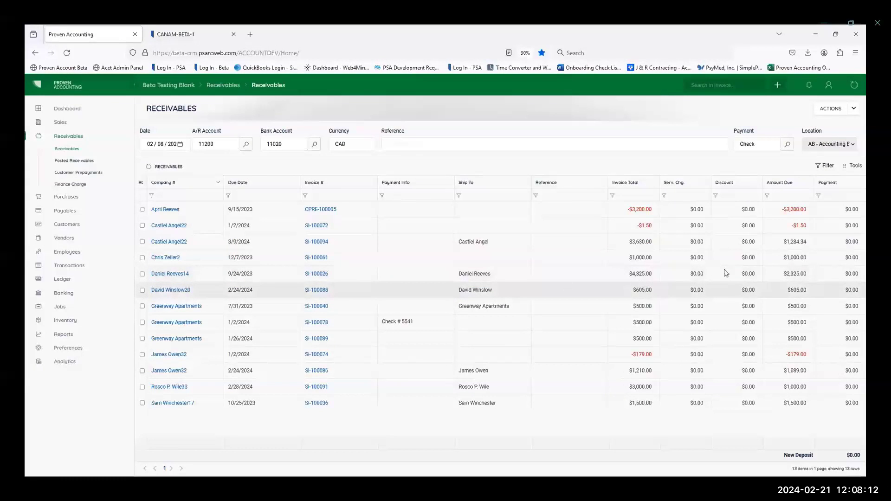
pyautogui.tripleClick(800, 242)
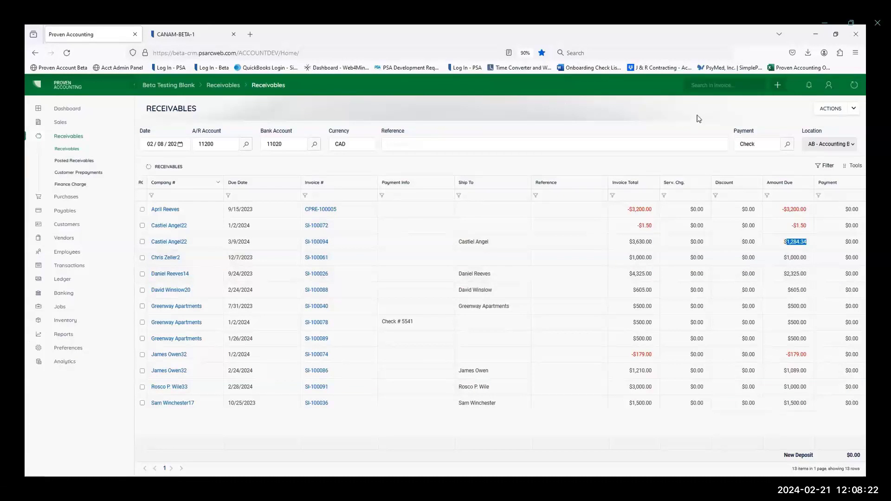
pyautogui.click(62, 150)
# Step: Filter the sales invoices by Paid status No, and switch the filter to Yes
pyautogui.click(62, 122)
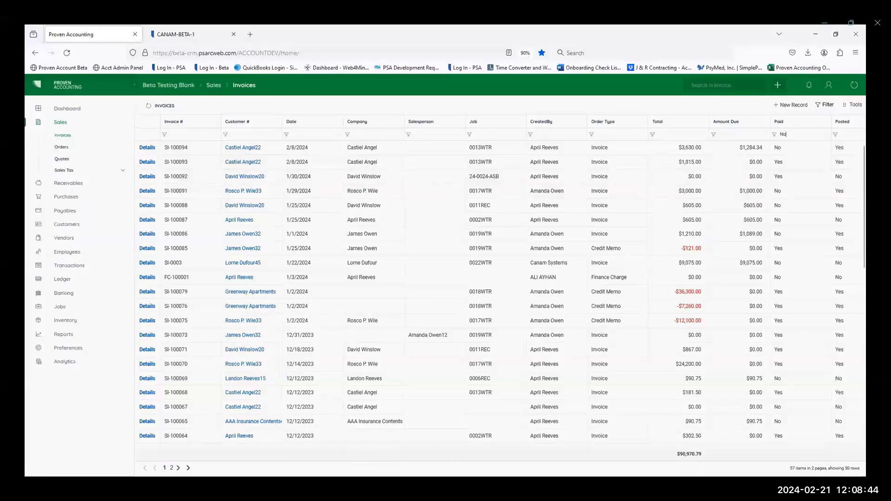
pyautogui.press('Return')
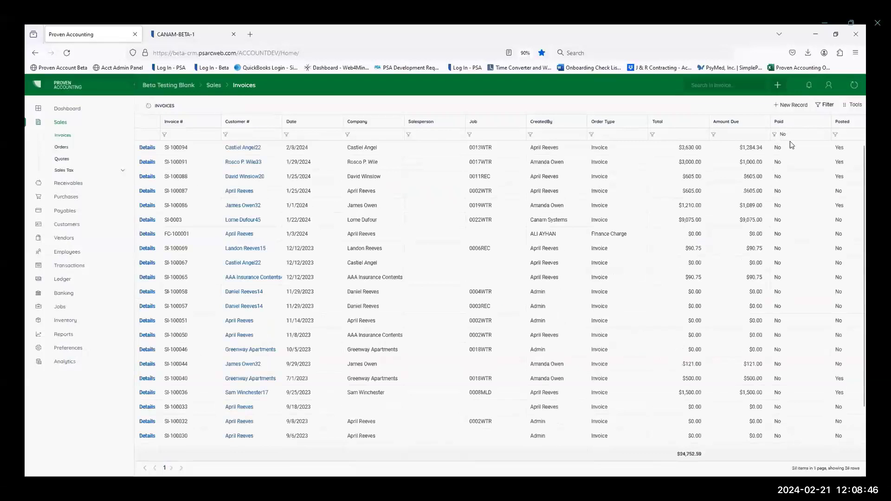
pyautogui.moveTo(797, 135); pyautogui.dragTo(775, 137)
pyautogui.write('Yes')
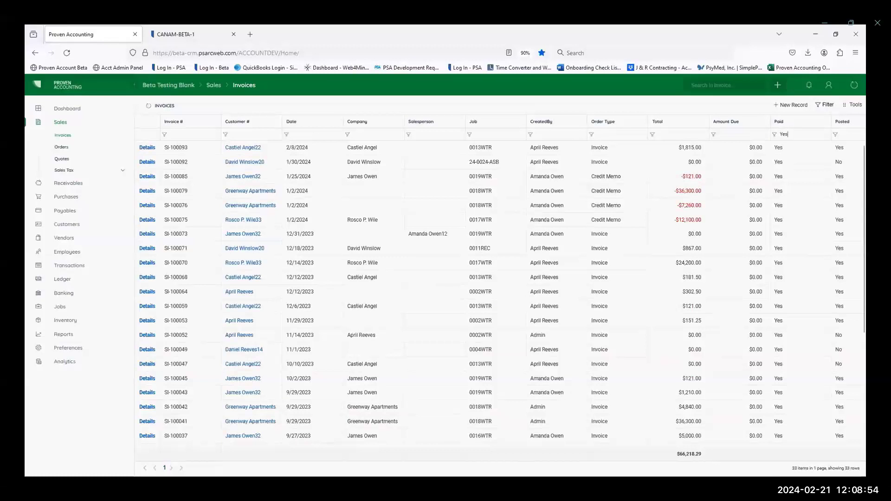
# Step: Clear the Paid column filter and sort the sales invoices by the Paid column
pyautogui.press('BackSpace')
pyautogui.press('BackSpace')
pyautogui.press('BackSpace')
pyautogui.click(801, 122)
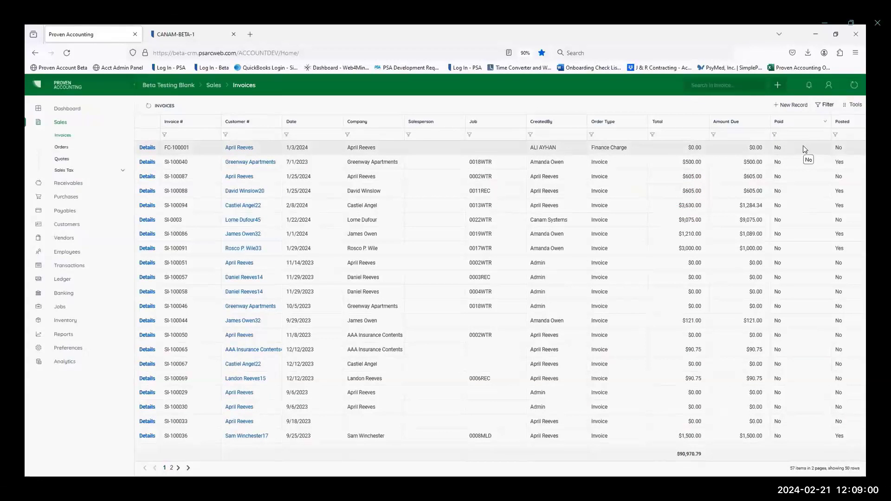
# Step: Add a filter criterion to the invoices list with Paid is equal to No
pyautogui.click(825, 105)
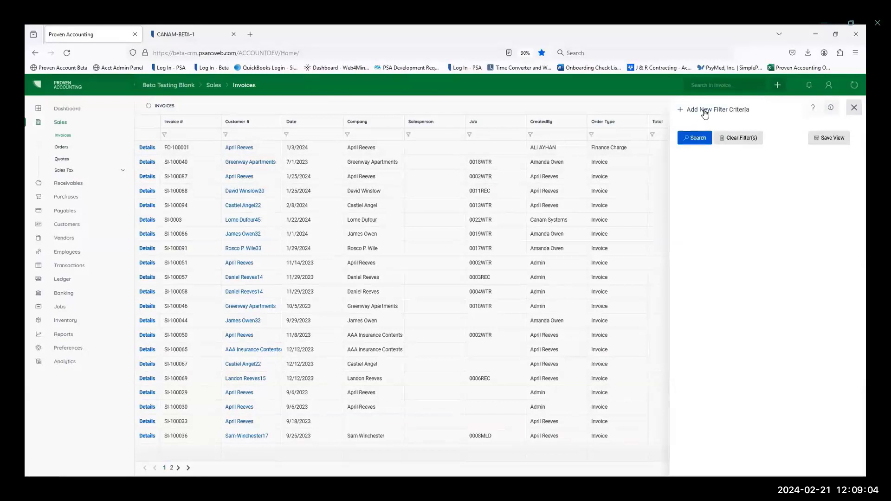
pyautogui.click(703, 111)
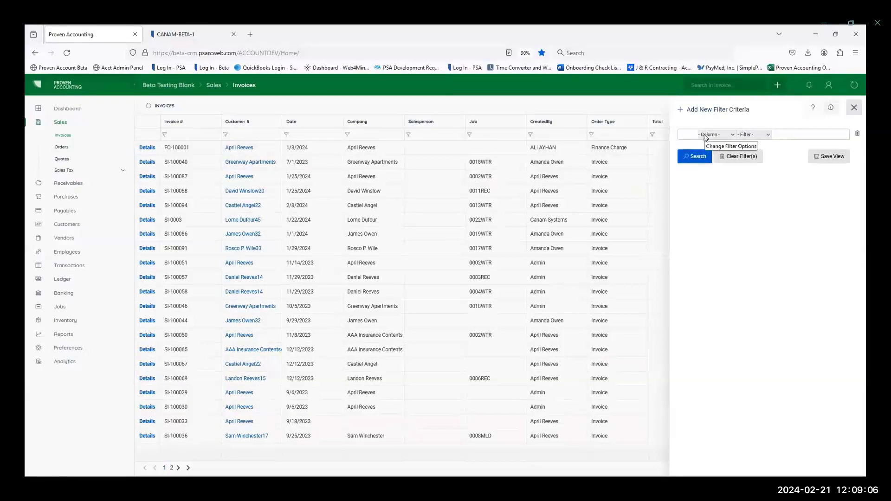
pyautogui.click(705, 135)
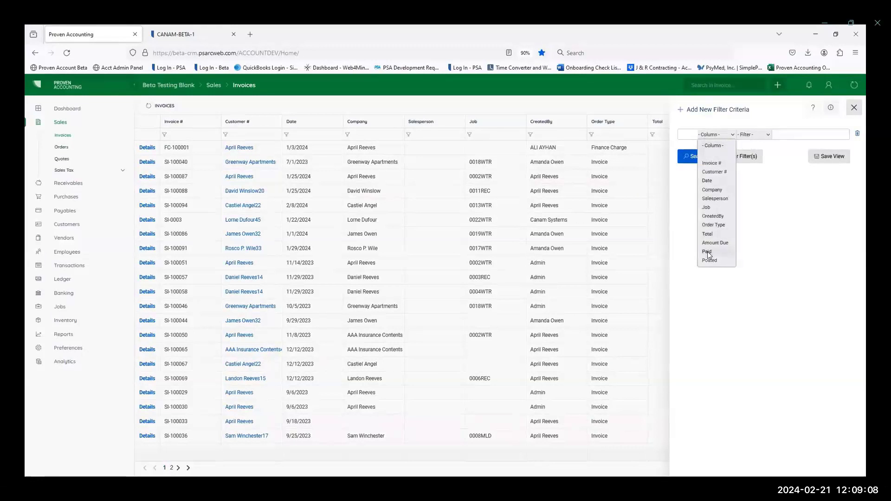
pyautogui.click(708, 254)
pyautogui.click(769, 134)
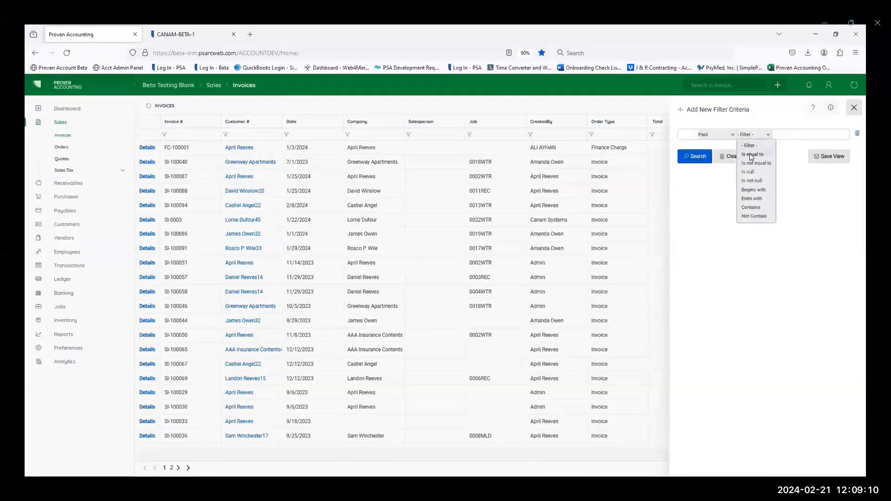
pyautogui.click(752, 155)
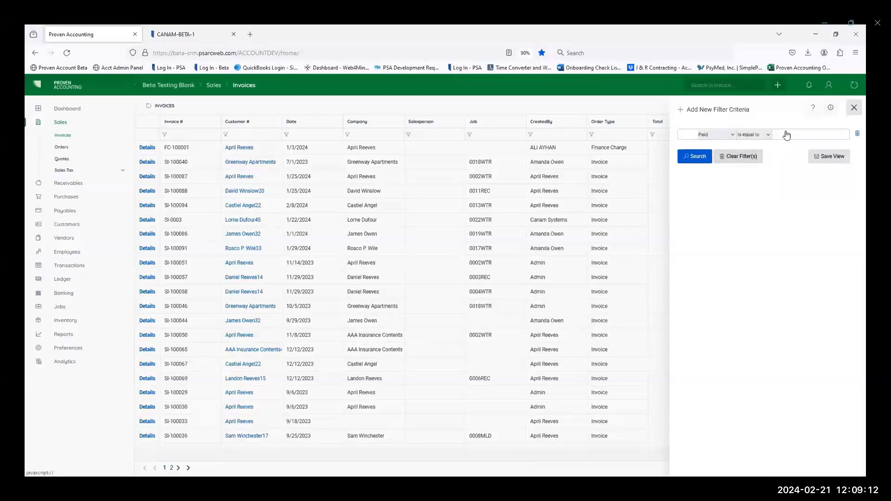
pyautogui.write('No')
# Step: Save the filtered grid view as Unpaid Invoices
pyautogui.click(832, 157)
pyautogui.click(704, 185)
pyautogui.write('Unpaid Invoices')
pyautogui.click(829, 186)
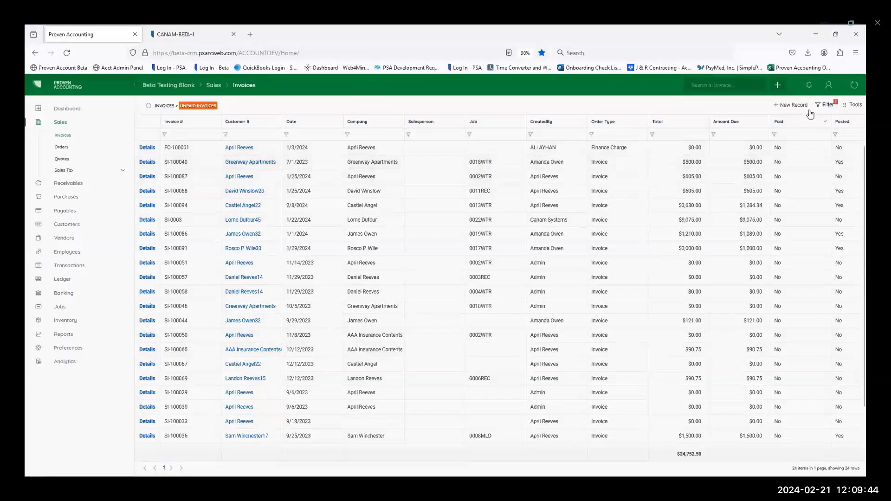
# Step: Add a second criterion, And Customer # is equal to the chosen customer's name, and search the invoices with both criteria
pyautogui.click(827, 107)
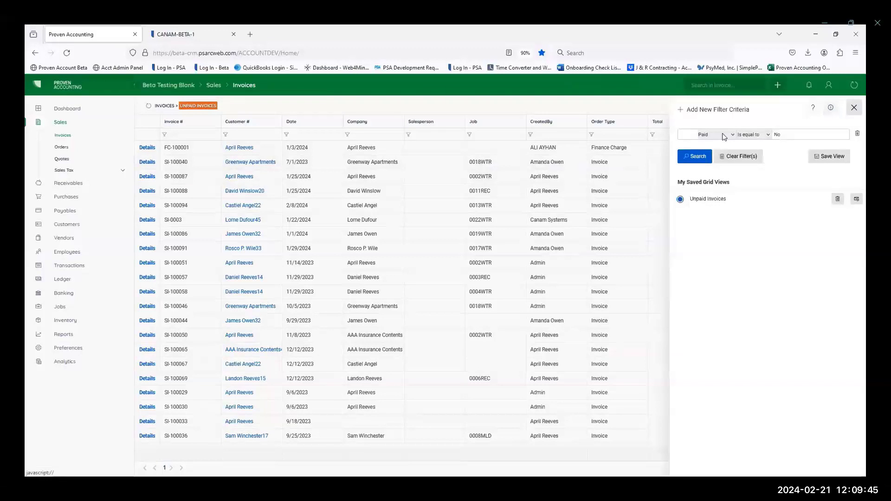
pyautogui.click(716, 111)
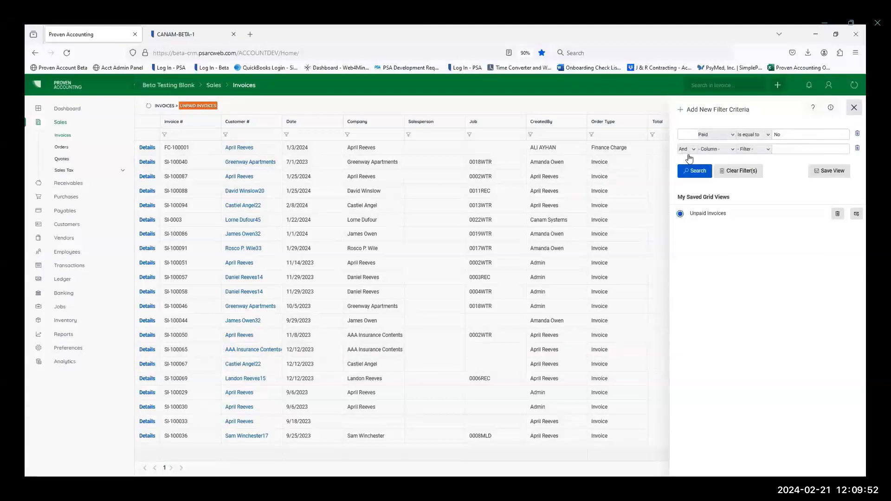
pyautogui.click(712, 152)
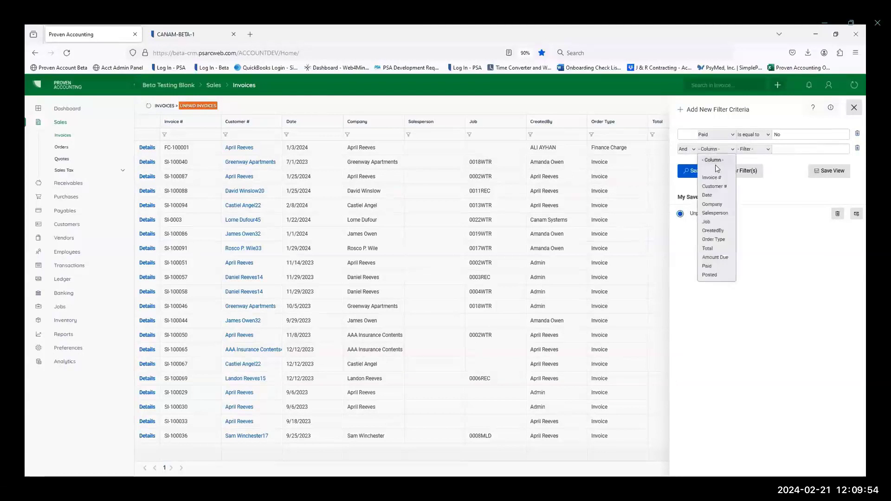
pyautogui.click(714, 187)
pyautogui.click(755, 152)
pyautogui.click(757, 160)
pyautogui.click(789, 148)
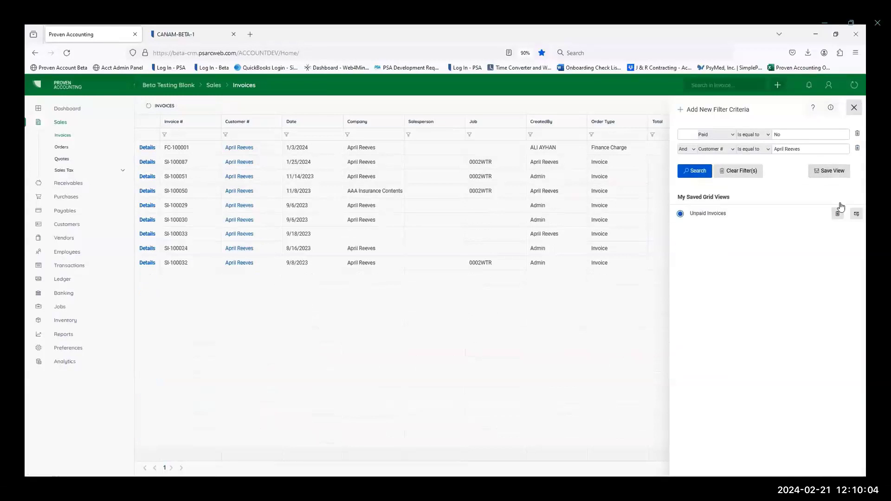
# Step: Clear all filter criteria from the invoices list and close the filter pane
pyautogui.click(853, 108)
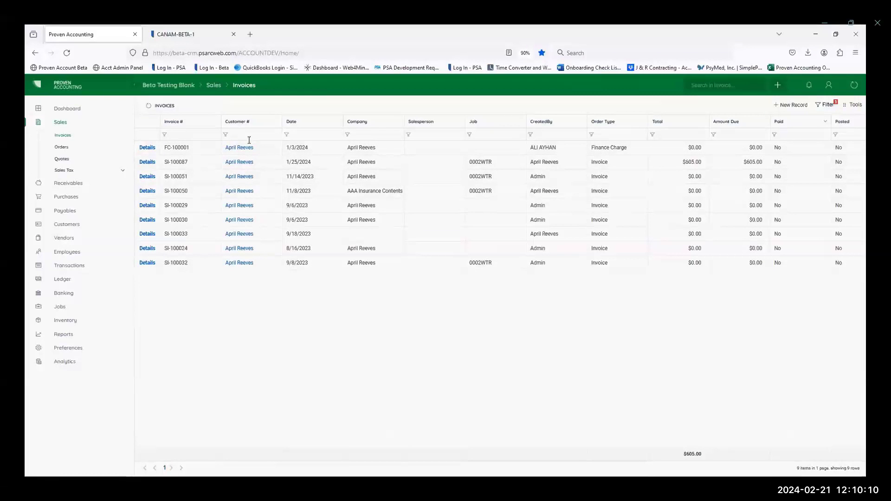
pyautogui.click(826, 105)
pyautogui.click(736, 173)
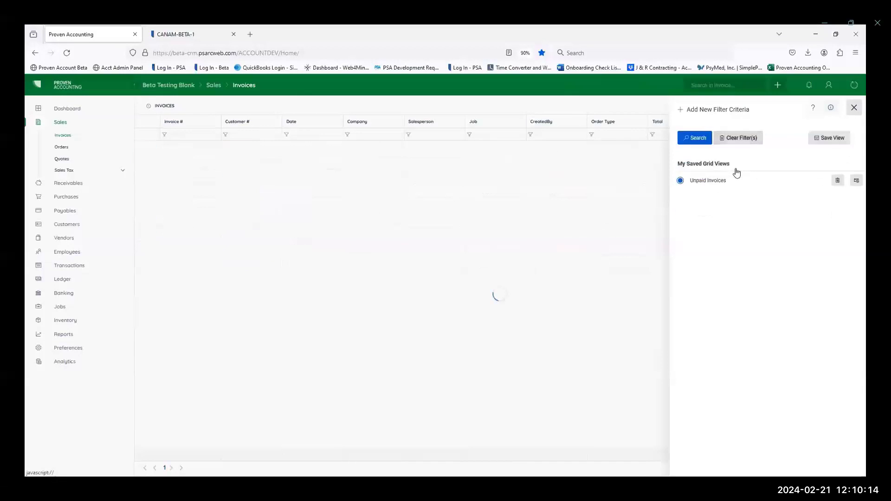
pyautogui.click(854, 108)
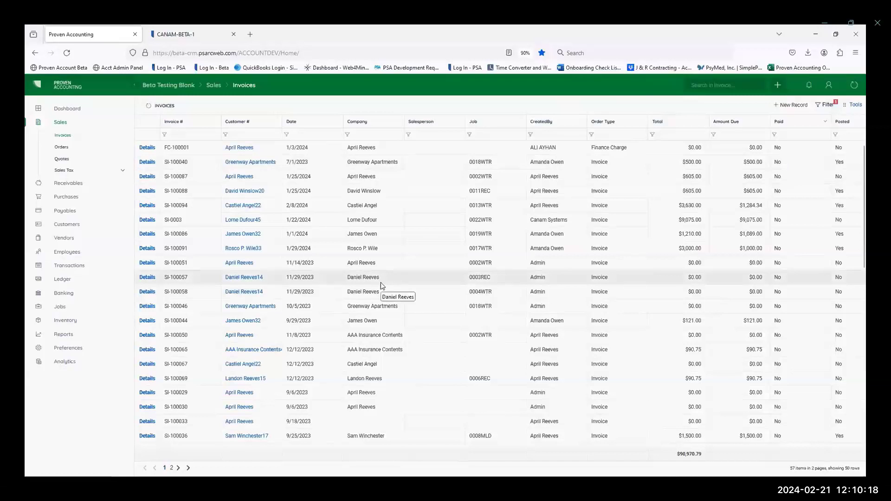
# Step: Load the saved Unpaid Invoices view, remove its Customer # criterion, and update the saved view
pyautogui.click(824, 105)
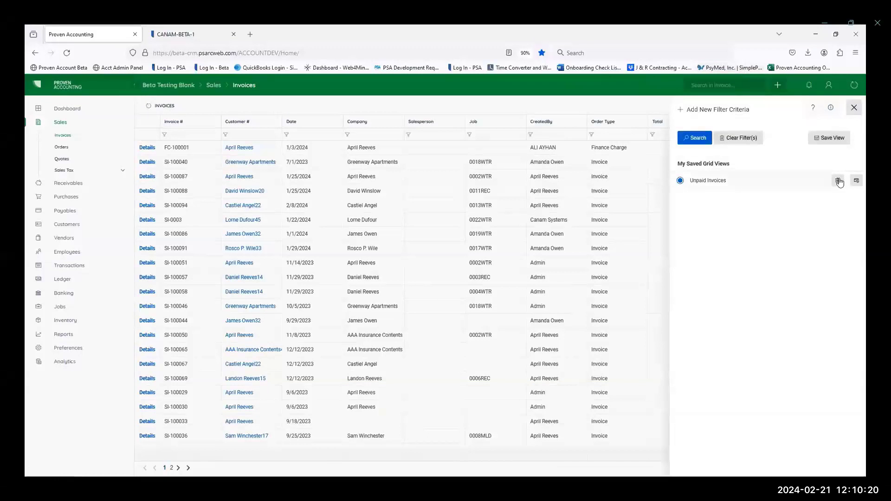
pyautogui.click(856, 182)
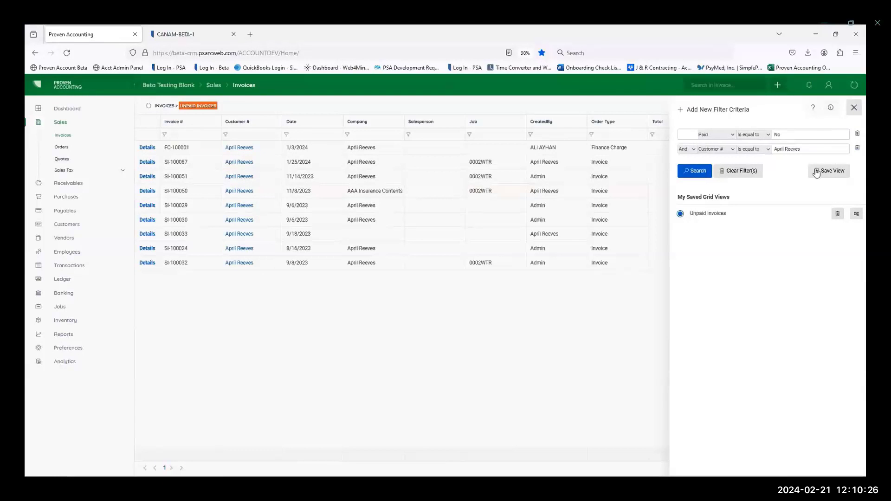
pyautogui.click(857, 148)
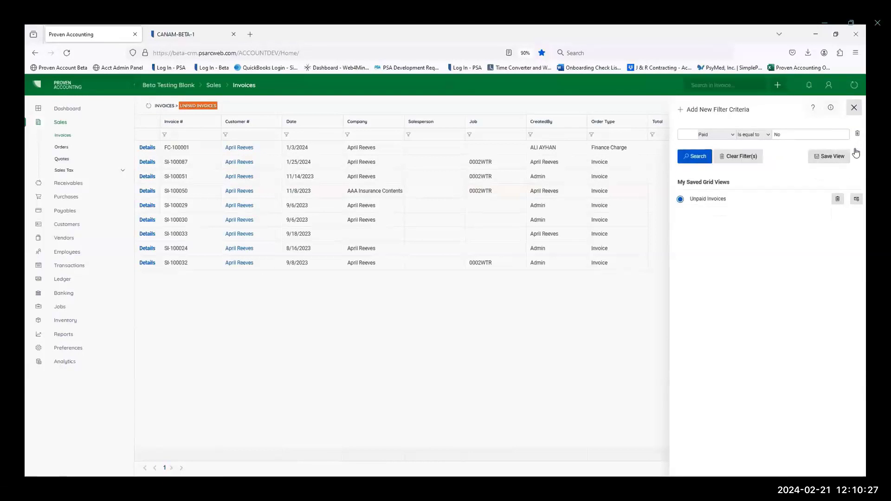
pyautogui.click(830, 159)
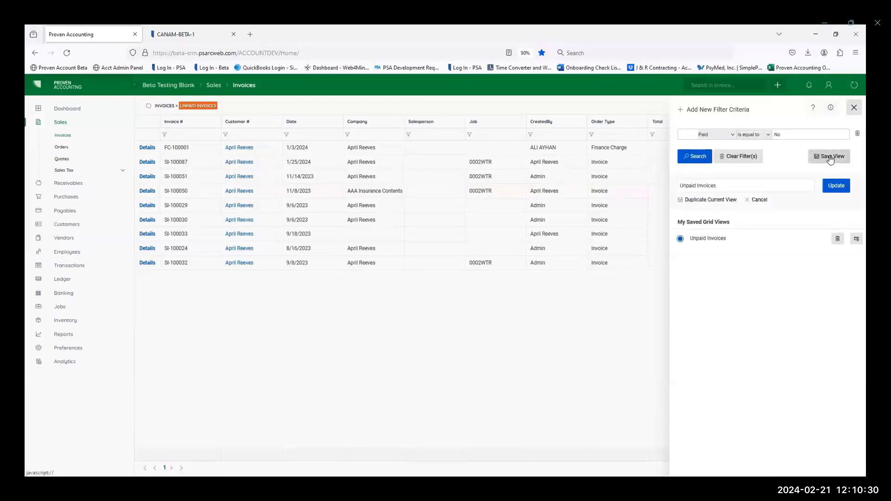
pyautogui.click(835, 185)
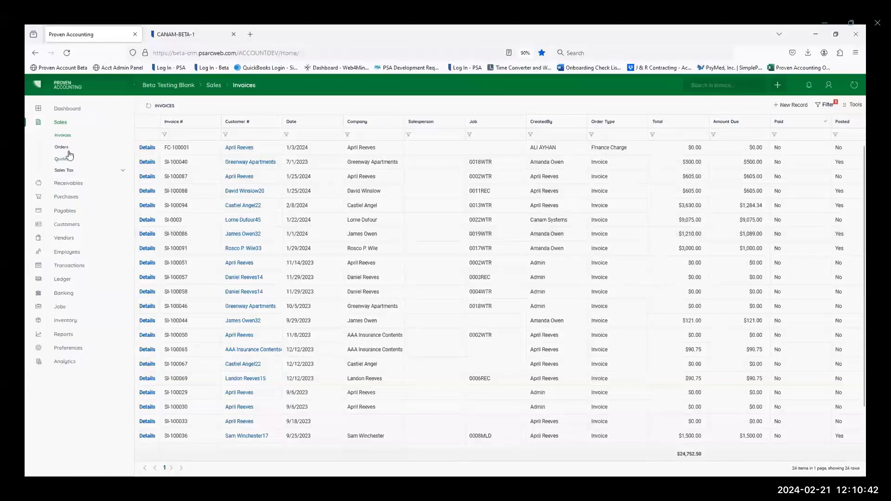
# Step: Create a returned payment for posted receivable RCV-100036 and open the new returned payment record
pyautogui.click(68, 185)
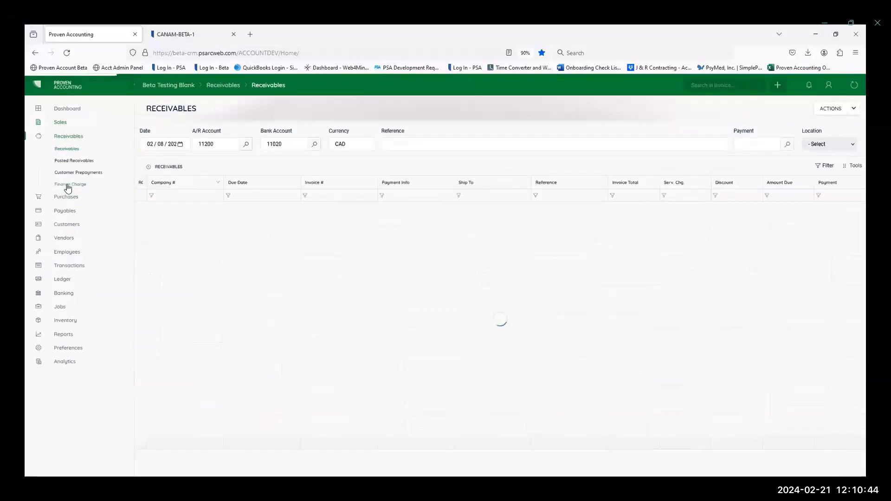
pyautogui.click(68, 161)
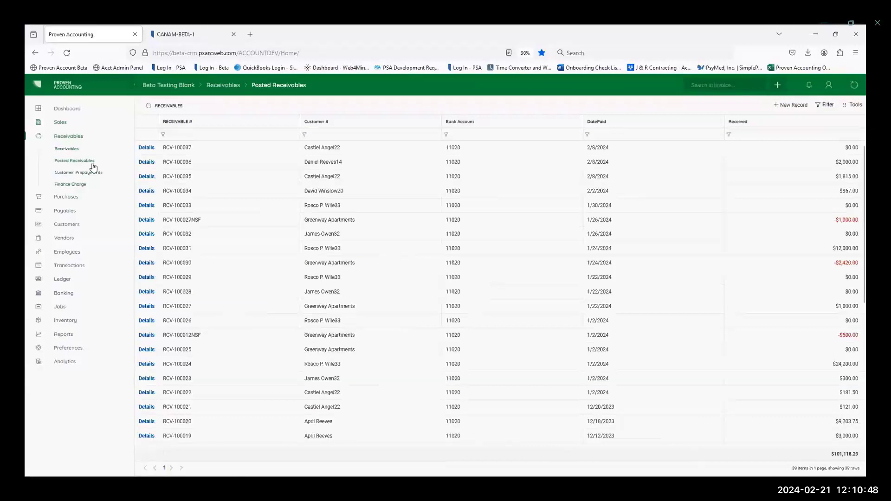
pyautogui.click(145, 163)
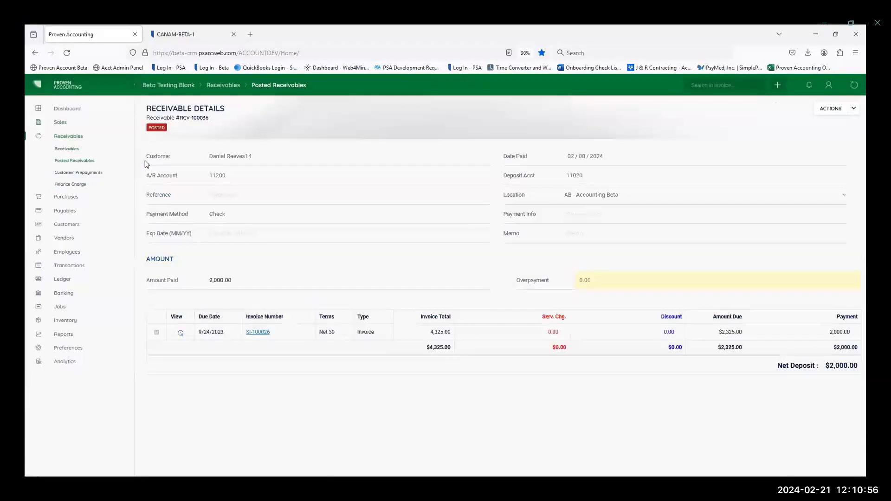
pyautogui.click(850, 108)
pyautogui.click(758, 144)
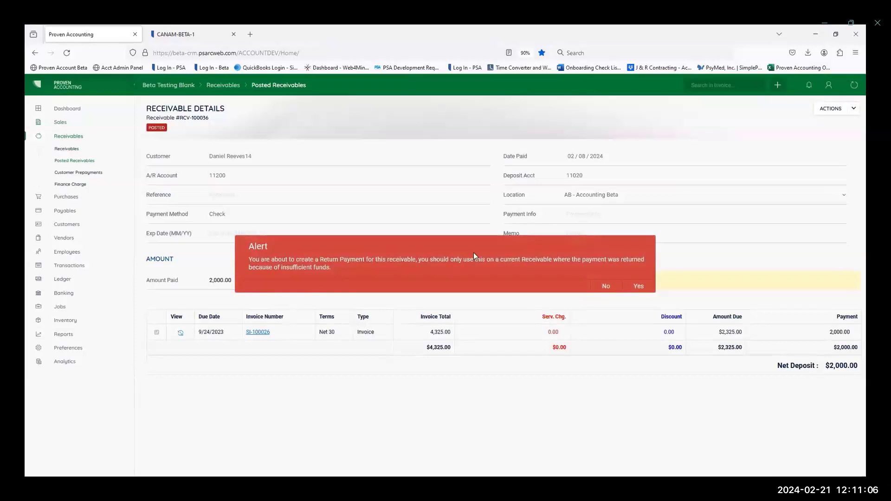
pyautogui.click(638, 286)
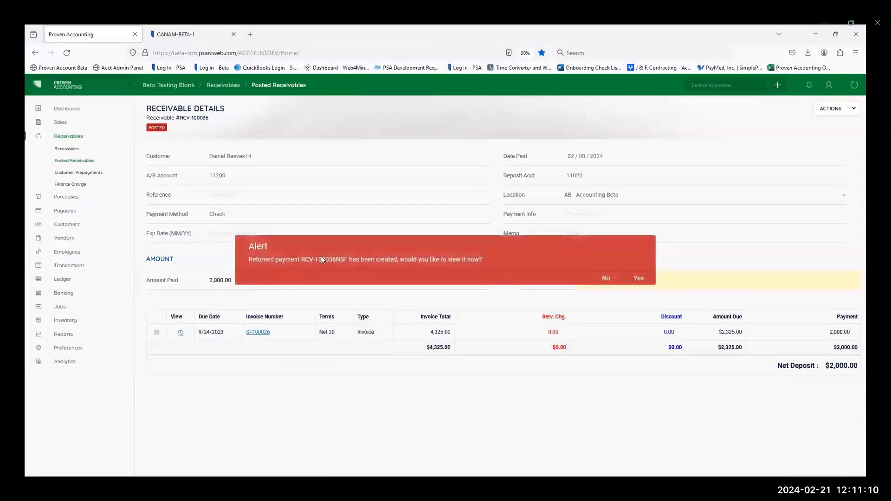
pyautogui.click(638, 278)
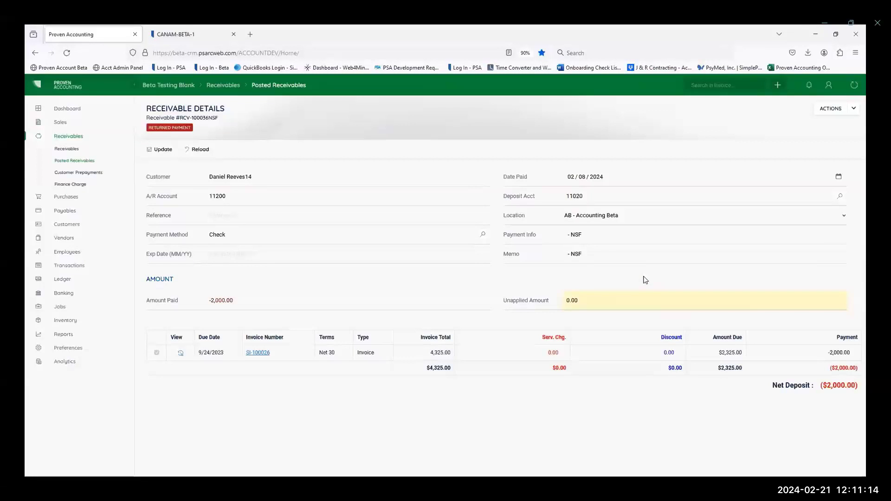
# Step: Post the returned payment and check the amount due for invoice SI-100026 in the receivables list
pyautogui.moveTo(594, 239); pyautogui.dragTo(562, 236)
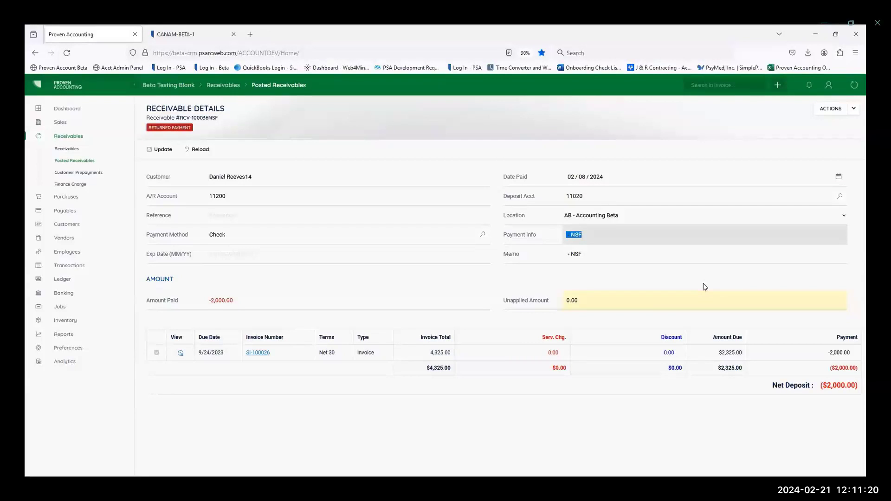
pyautogui.click(854, 112)
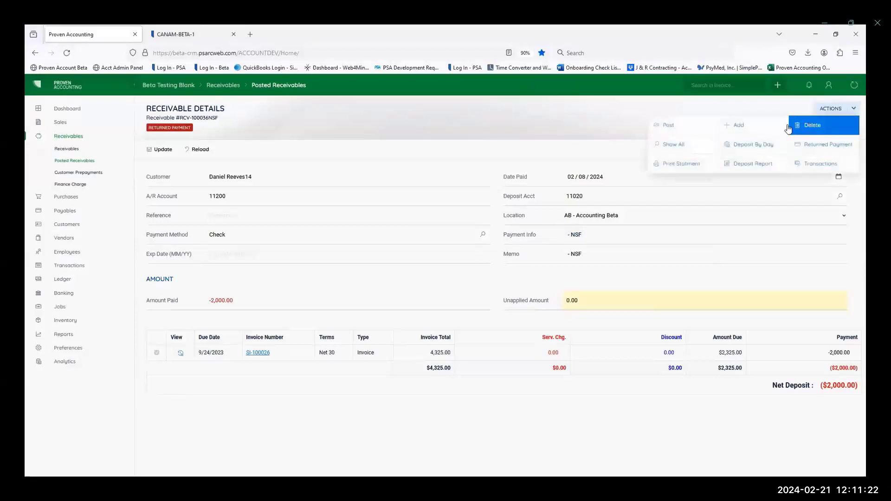
pyautogui.click(685, 127)
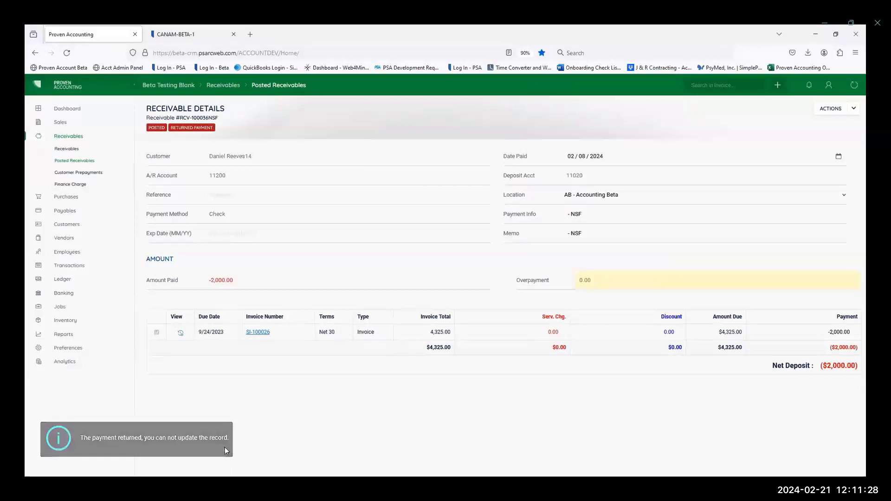
pyautogui.click(65, 149)
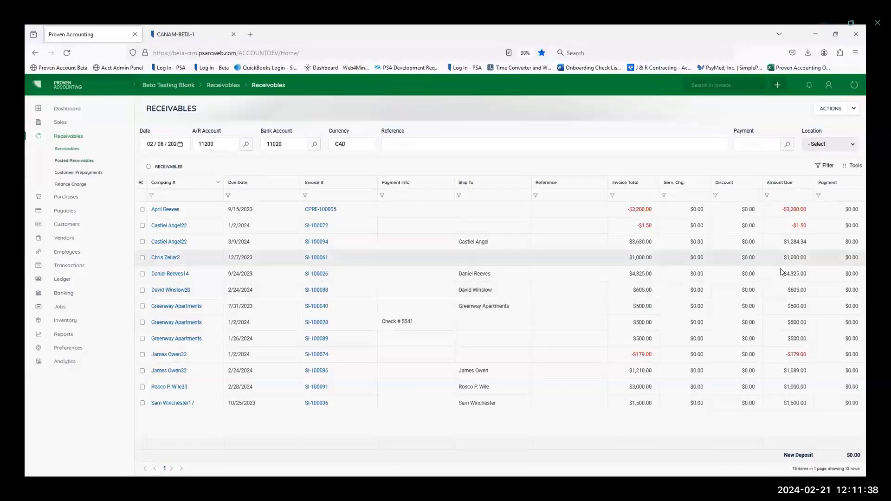
pyautogui.moveTo(784, 277); pyautogui.dragTo(814, 273)
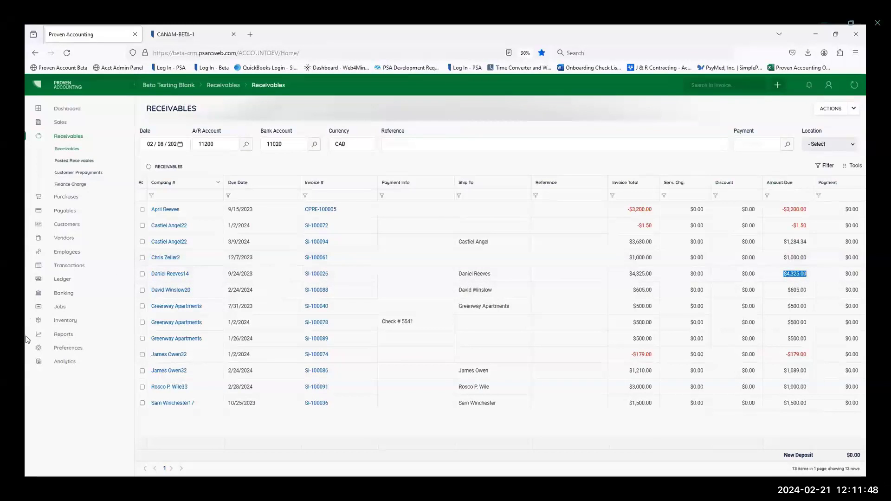
# Step: Open the Aged Receivable Aging Summary report and look at its tool options
pyautogui.click(64, 335)
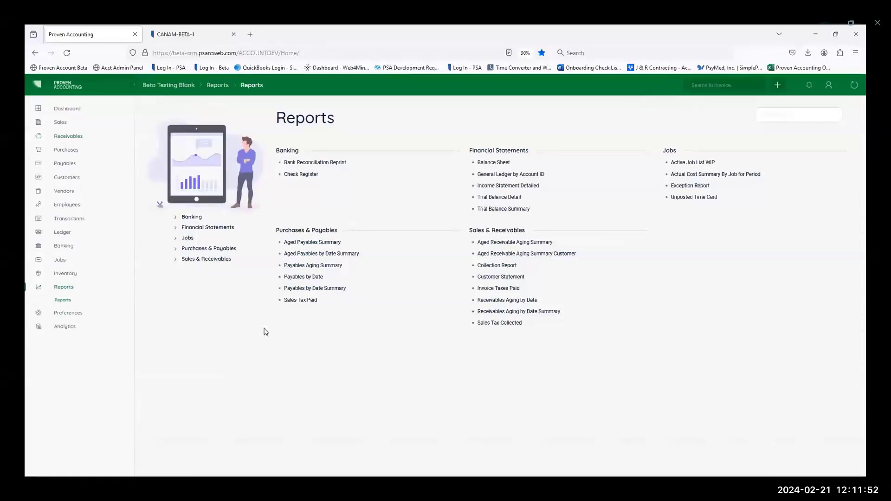
pyautogui.click(519, 243)
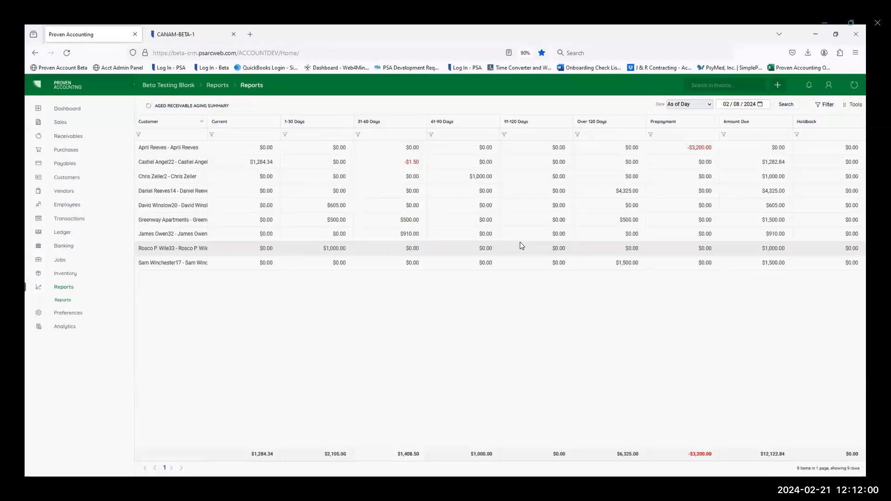
pyautogui.click(856, 108)
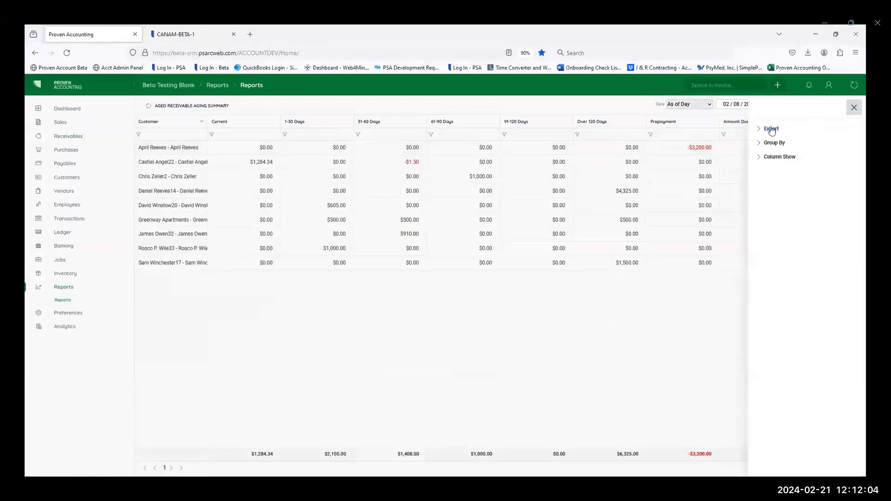
pyautogui.click(853, 107)
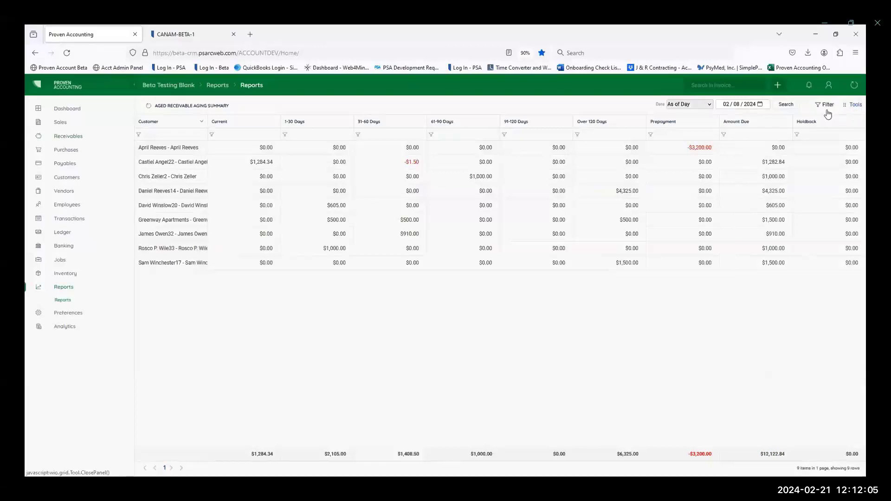
# Step: View the aging summary for the This Week date range and for This Month
pyautogui.click(687, 107)
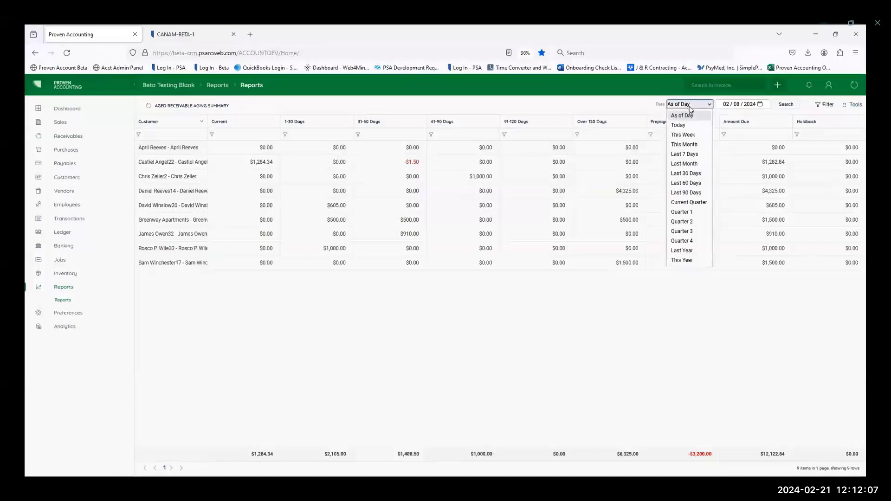
pyautogui.click(683, 135)
pyautogui.click(671, 104)
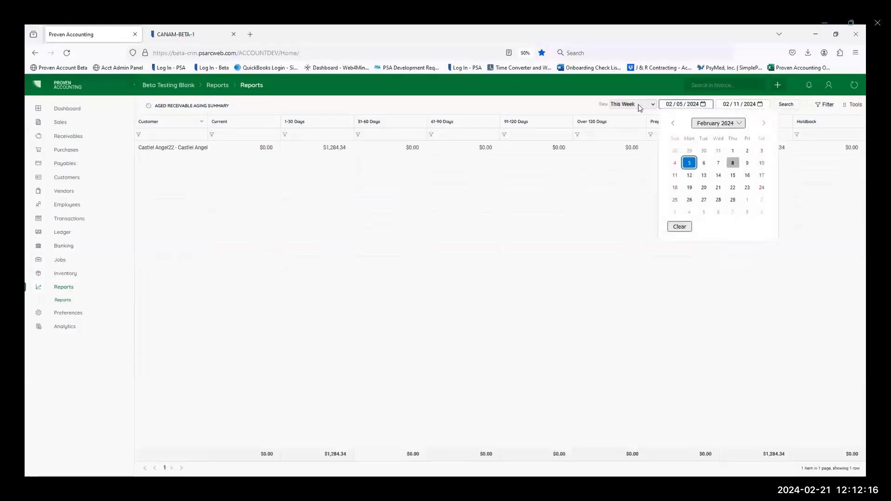
pyautogui.click(654, 106)
pyautogui.click(631, 145)
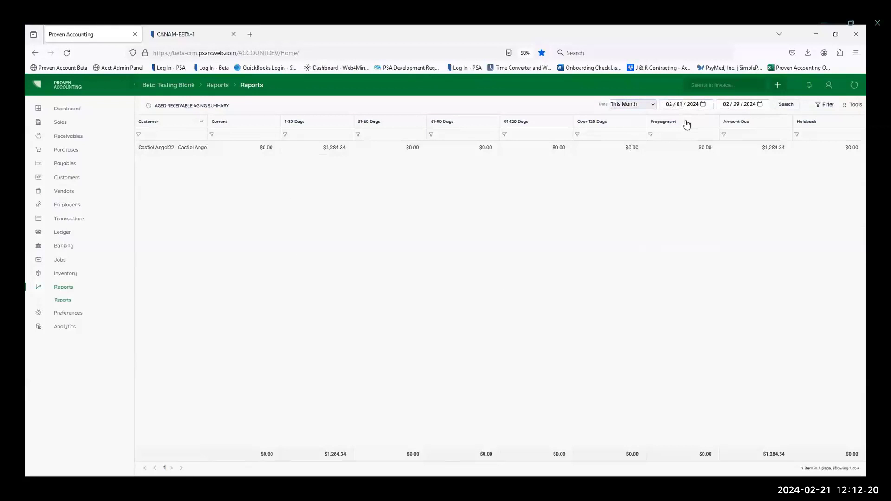
# Step: Open the Customer Statement report and limit it to one selected customer
pyautogui.click(63, 300)
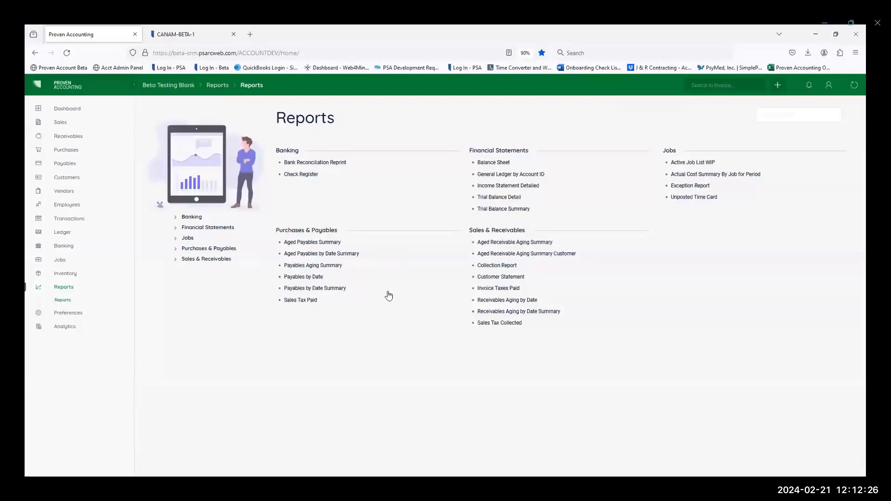
pyautogui.click(497, 277)
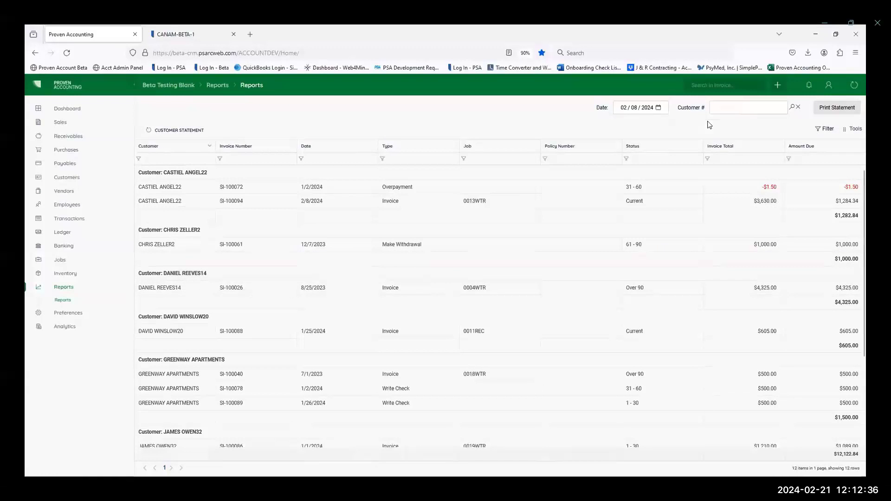
pyautogui.click(792, 107)
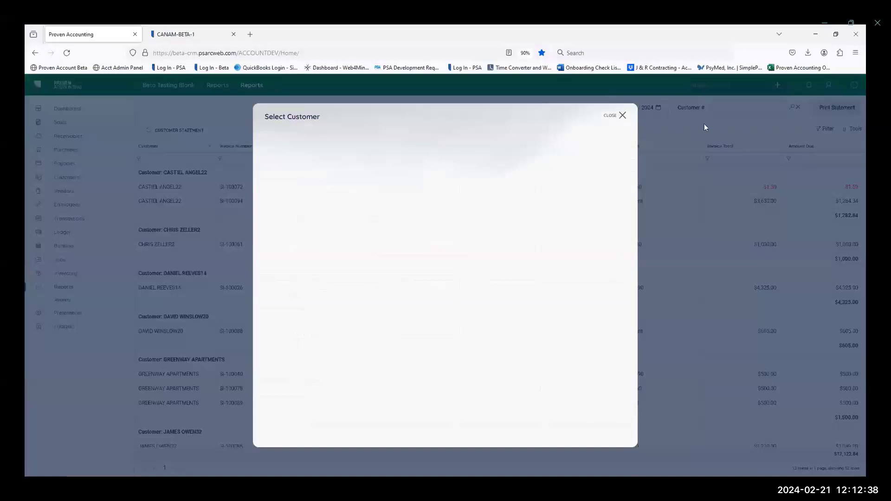
pyautogui.click(263, 234)
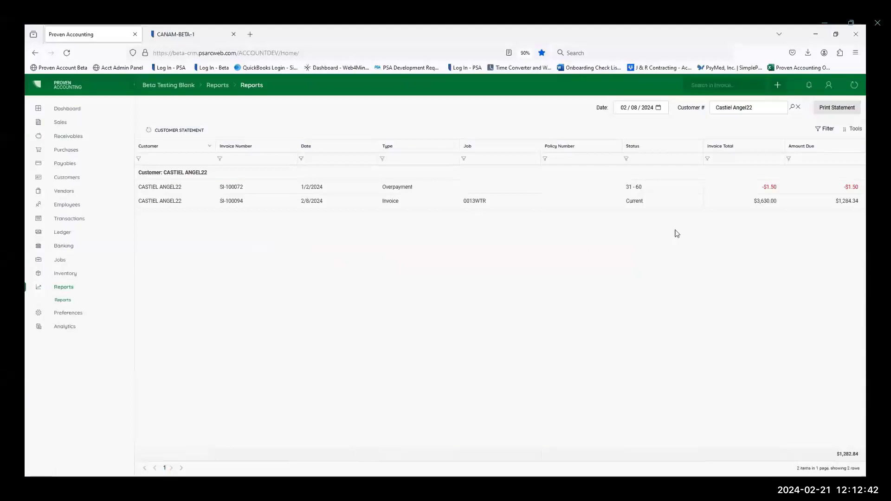
# Step: Print the selected customer's statement and open the generated PDF from the report notifications
pyautogui.click(841, 113)
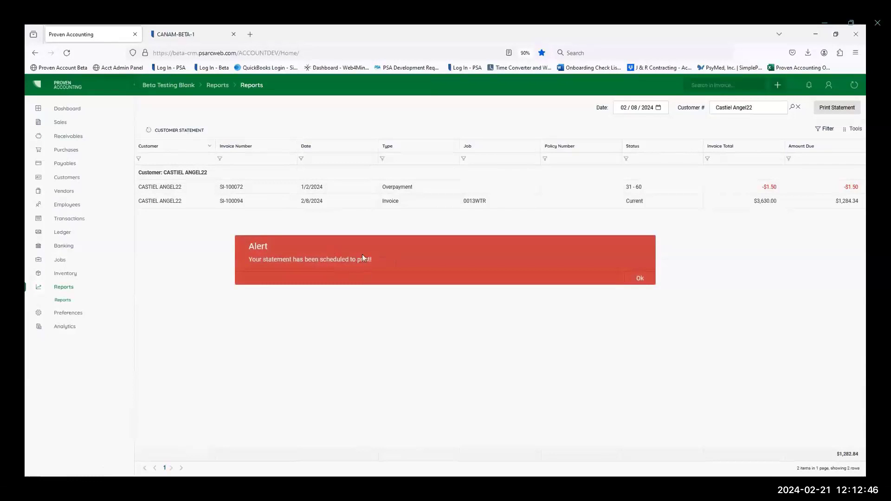
pyautogui.click(639, 278)
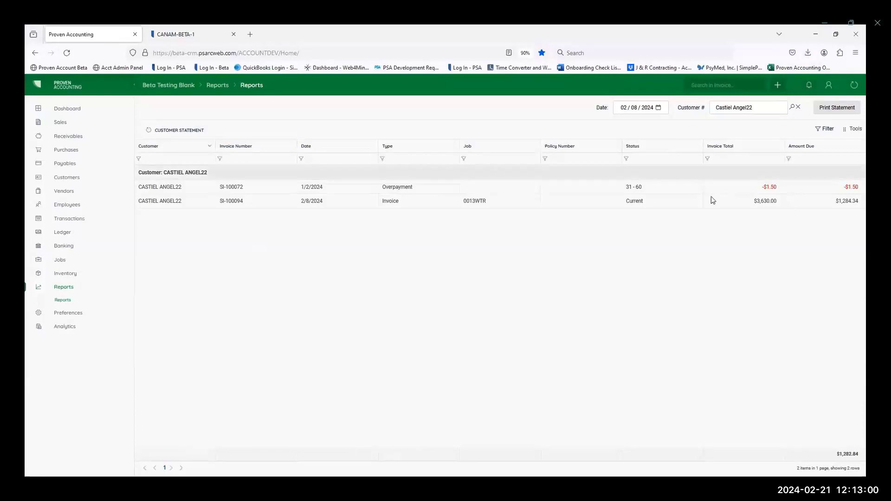
pyautogui.click(808, 85)
pyautogui.click(838, 107)
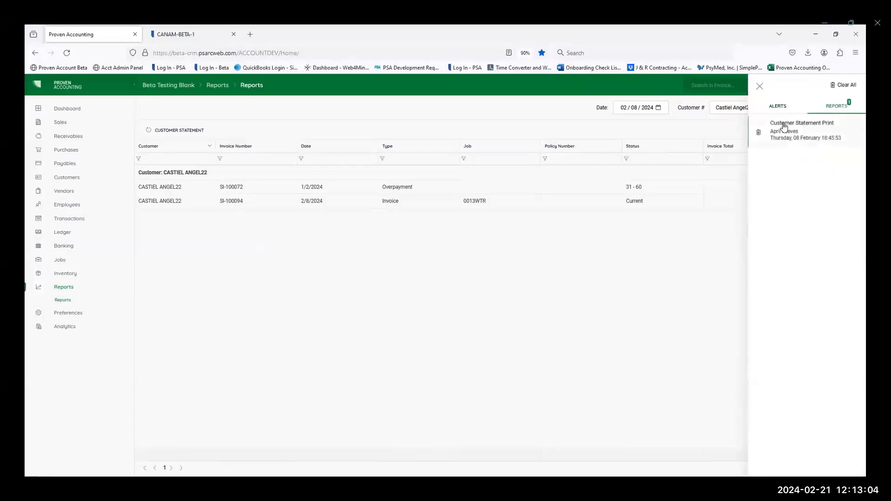
pyautogui.click(783, 124)
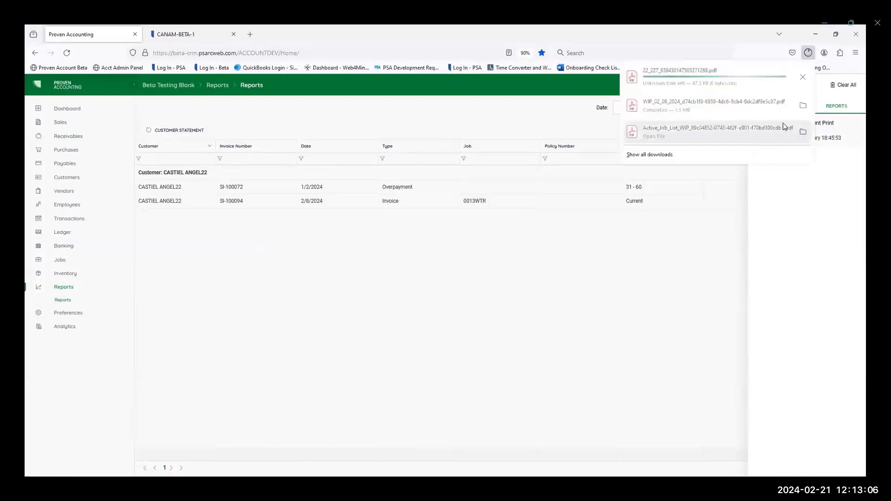
pyautogui.click(676, 72)
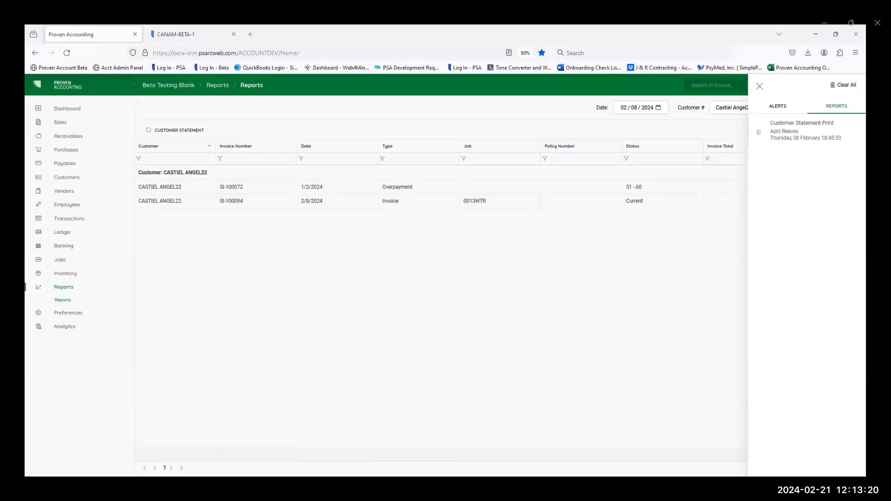
# Step: Close the report notifications and clear the customer selection so the Customer Statement report covers all customers
pyautogui.click(759, 86)
pyautogui.click(797, 107)
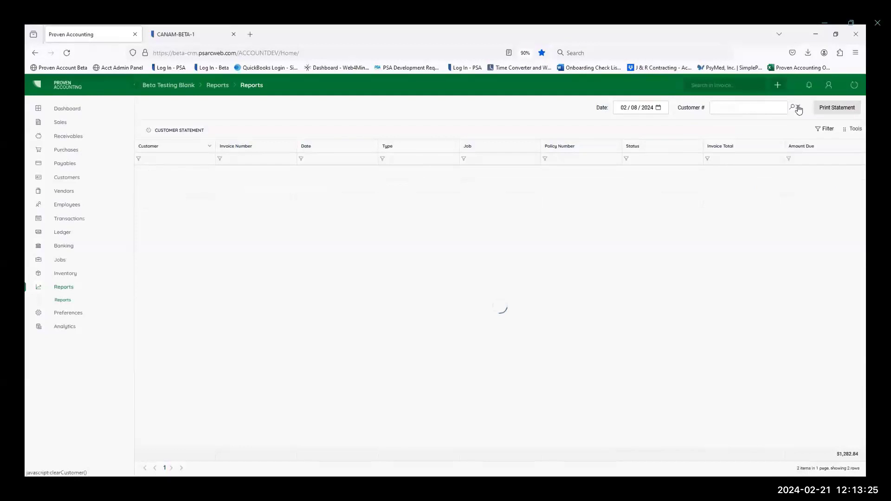
# Step: Open the Aged Receivable Aging Summary Customer report and look at its available export formats
pyautogui.click(62, 300)
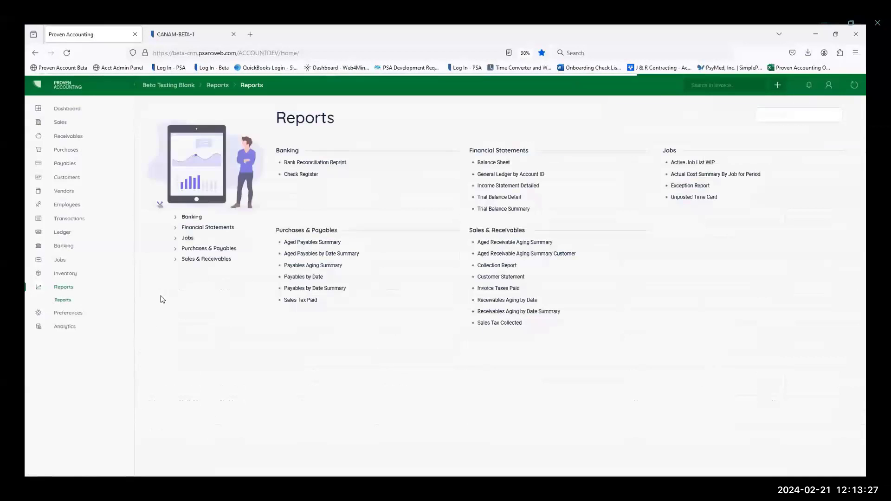
pyautogui.click(534, 255)
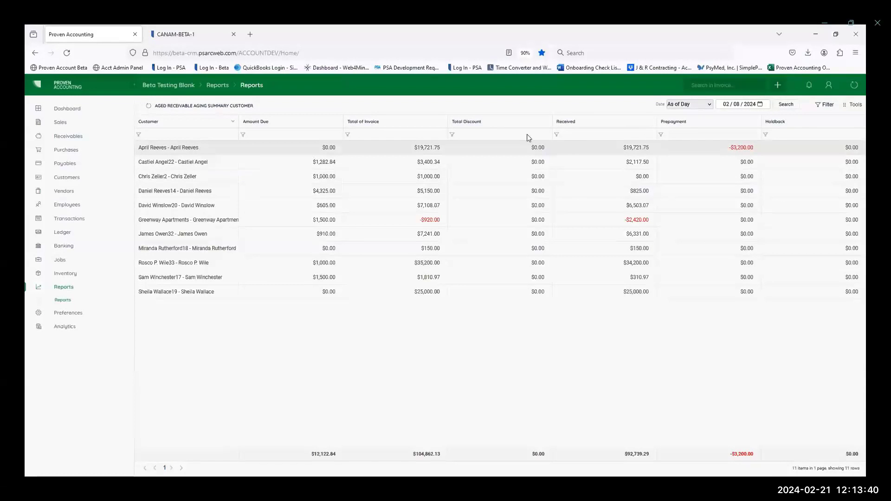
pyautogui.click(852, 105)
pyautogui.click(770, 128)
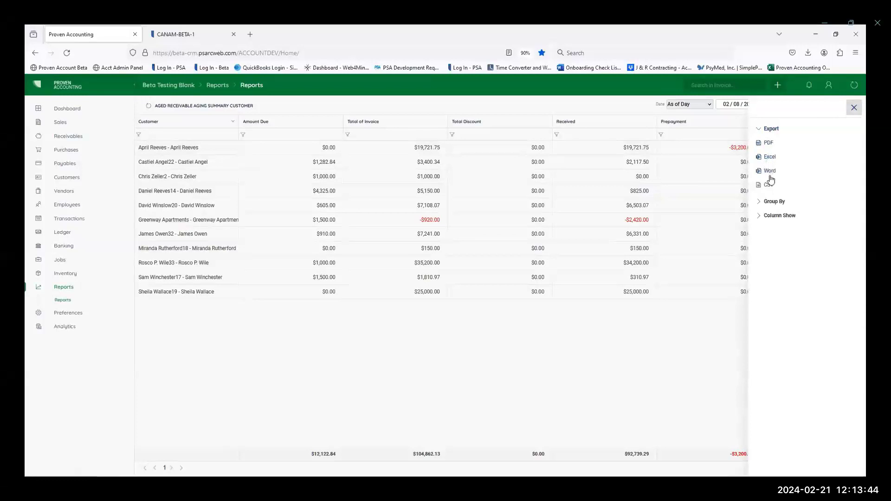
pyautogui.click(854, 107)
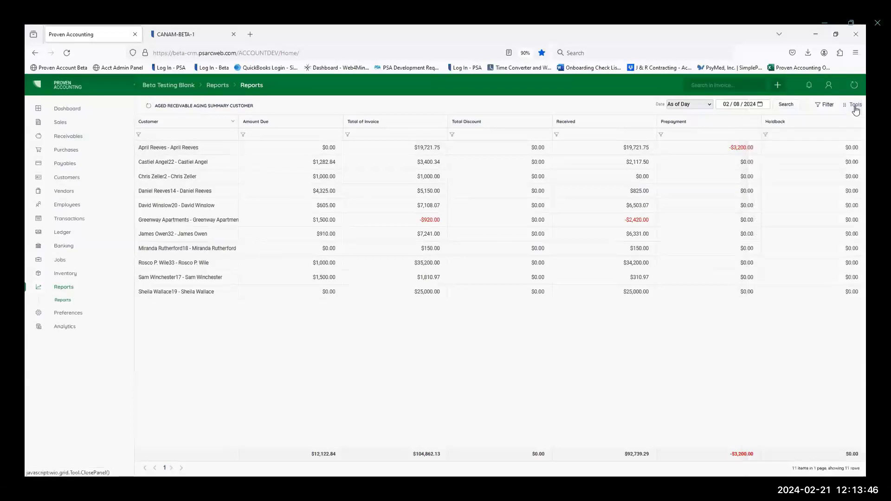
# Step: View the Receivables Aging by Date Summary report, followed by the Invoice Taxes Paid report
pyautogui.click(62, 300)
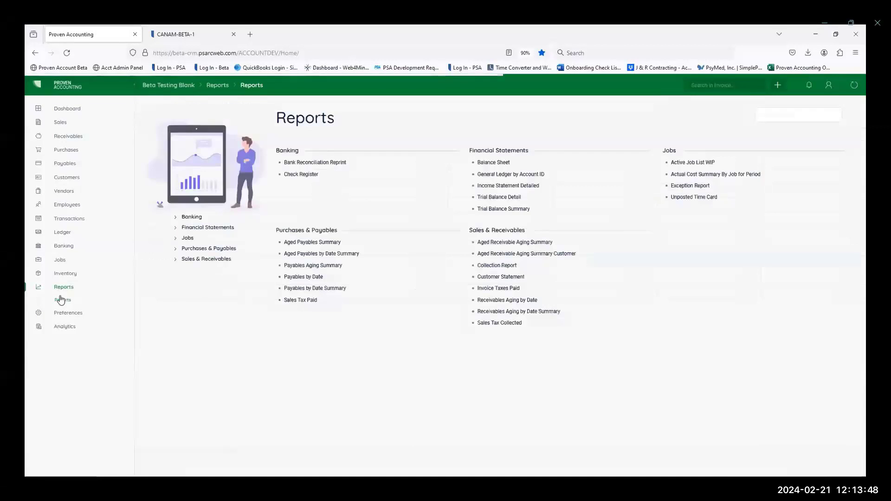
pyautogui.click(508, 312)
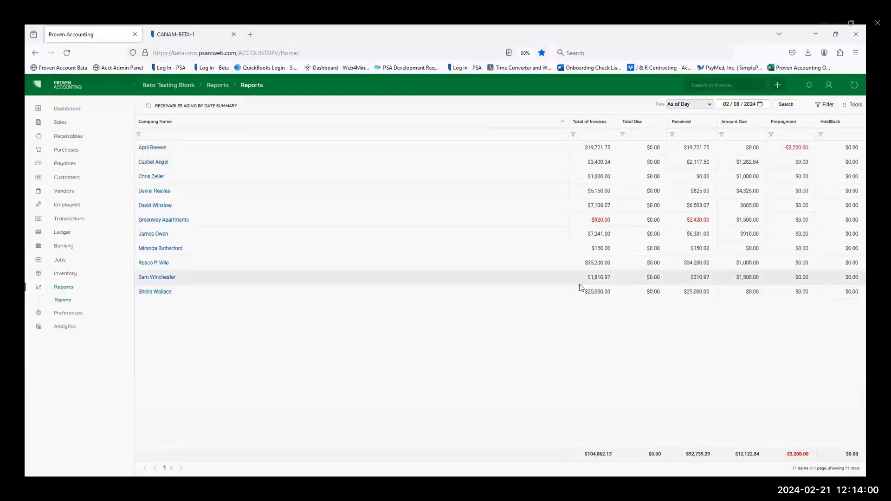
pyautogui.click(59, 301)
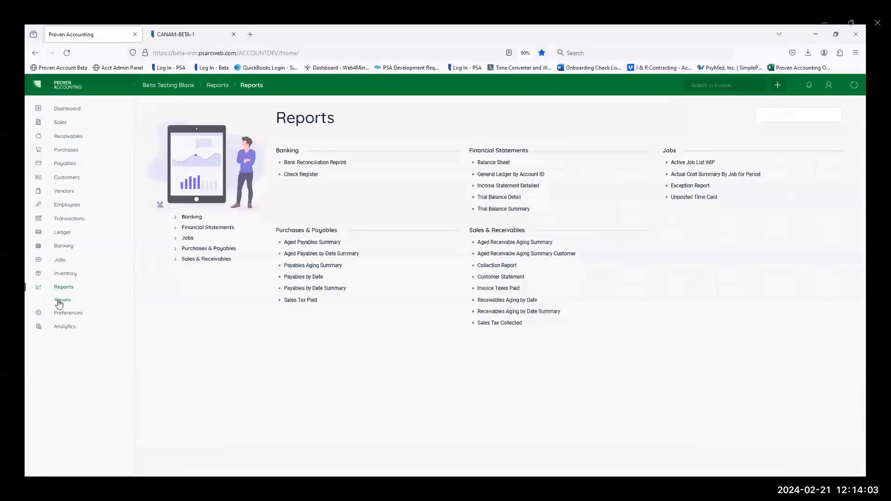
pyautogui.click(497, 288)
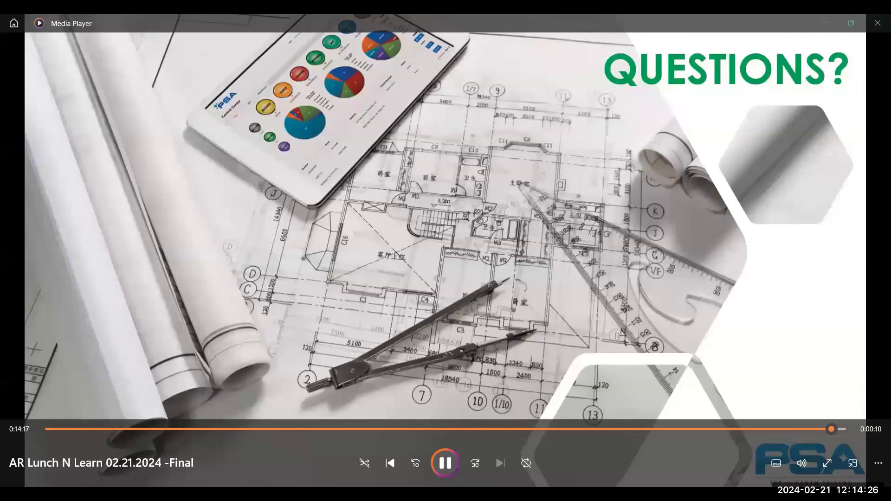
pyautogui.click(445, 464)
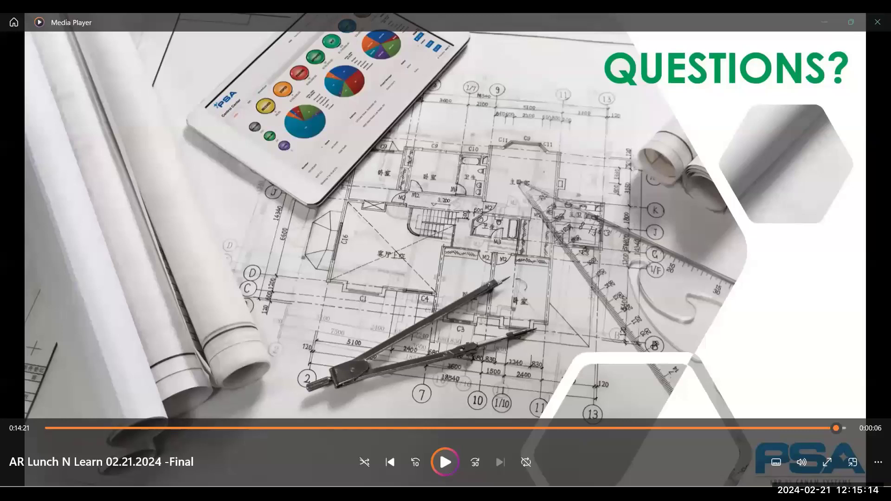
pyautogui.hotkey('alt', 'Tab')
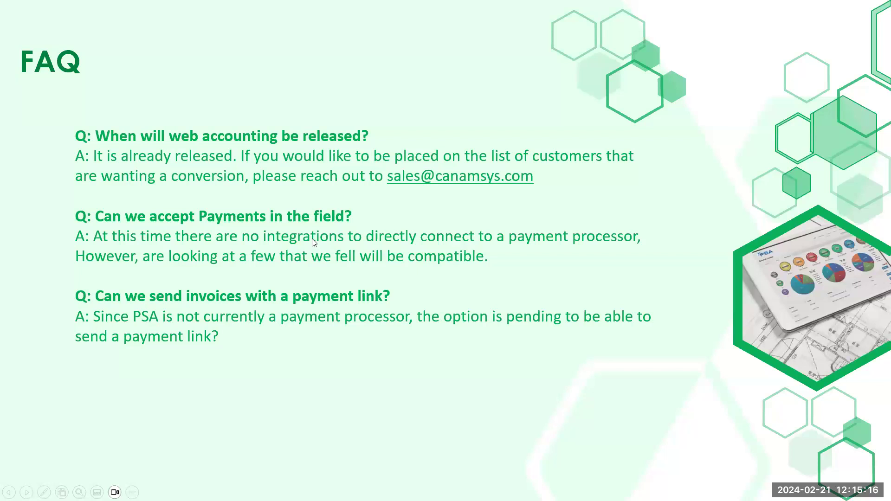
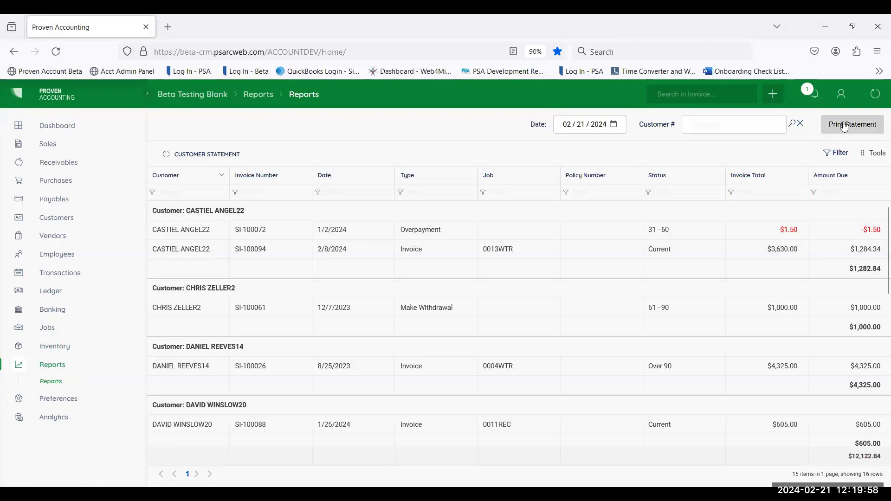
# Step: Print the customer statements for all customers dated 02/21/2024, dismiss the alert, and open the report notifications
pyautogui.click(856, 130)
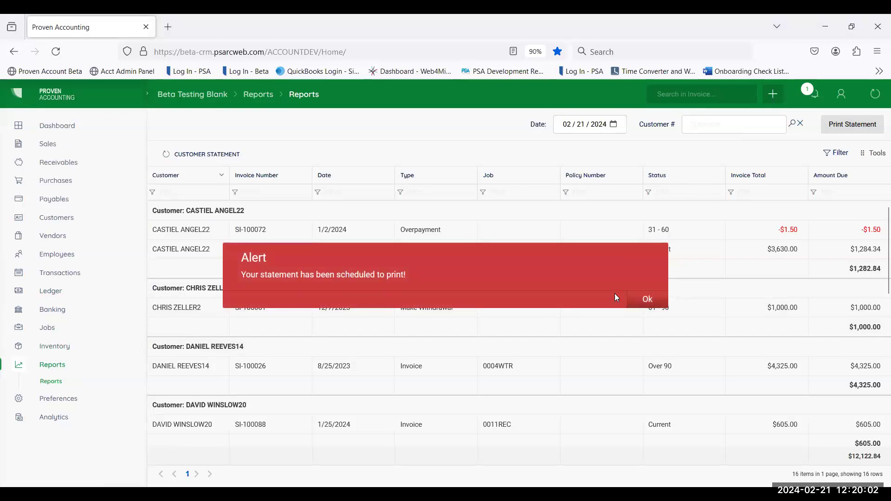
pyautogui.click(648, 300)
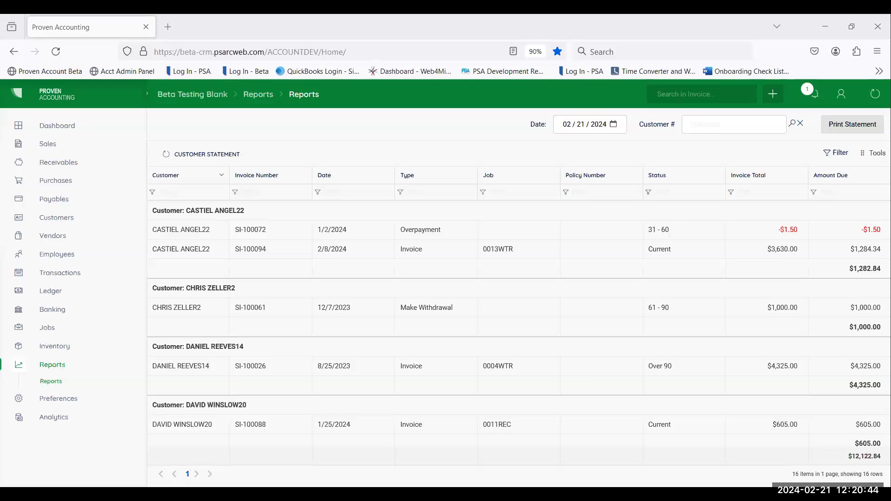
pyautogui.click(842, 95)
pyautogui.click(749, 96)
pyautogui.click(814, 94)
pyautogui.click(855, 124)
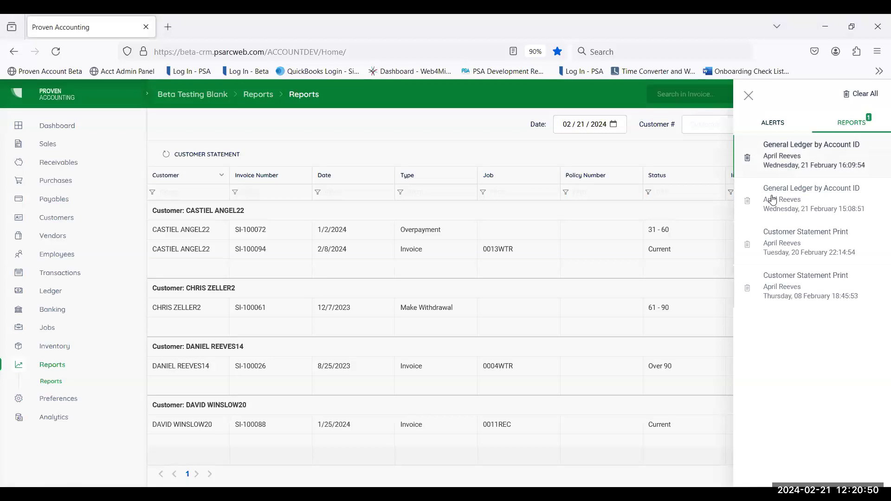
# Step: Open the Customer Statement Print PDF generated on 20 February, look through its statement pages, and return to the accounting application
pyautogui.click(776, 253)
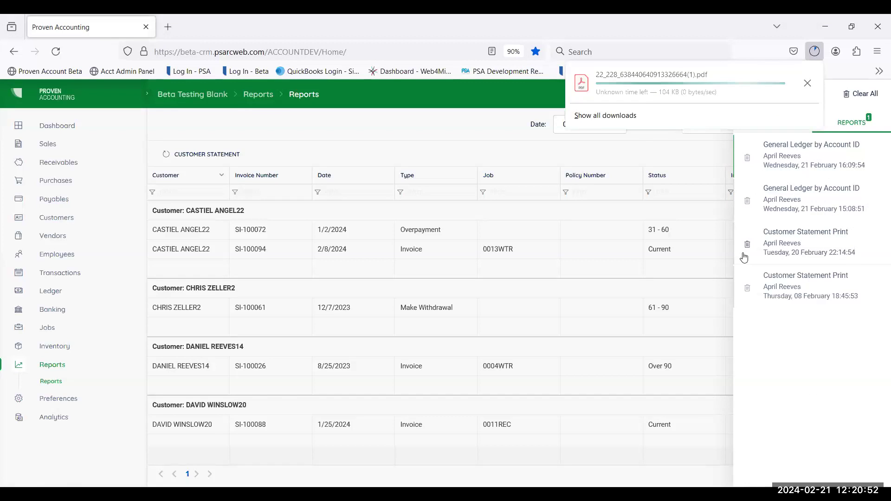
pyautogui.click(652, 80)
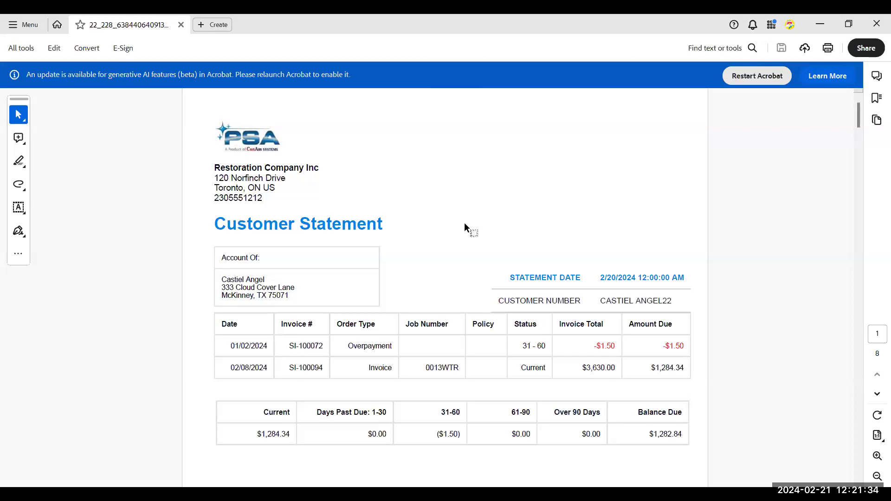
pyautogui.scroll(-2, 445, 227)
pyautogui.scroll(1, 461, 283)
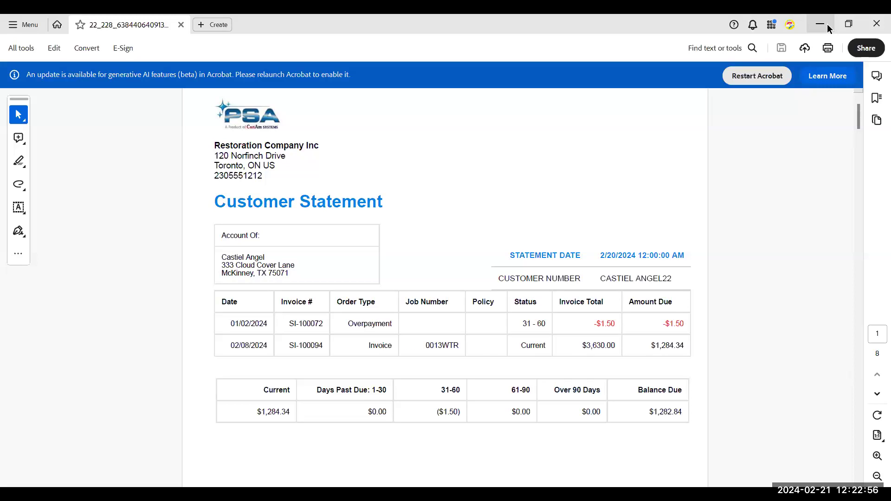
pyautogui.click(827, 24)
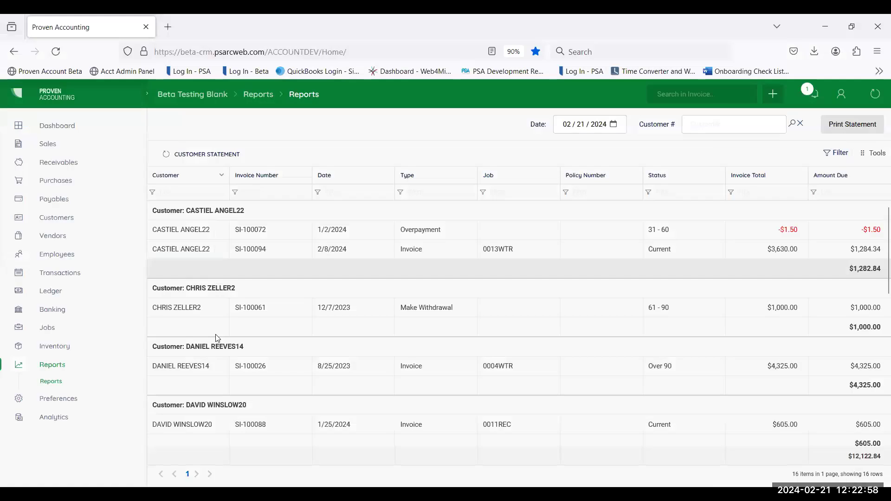
# Step: Open the Jobs list and examine the additional columns, such as the date fields, that can be shown in it
pyautogui.click(51, 328)
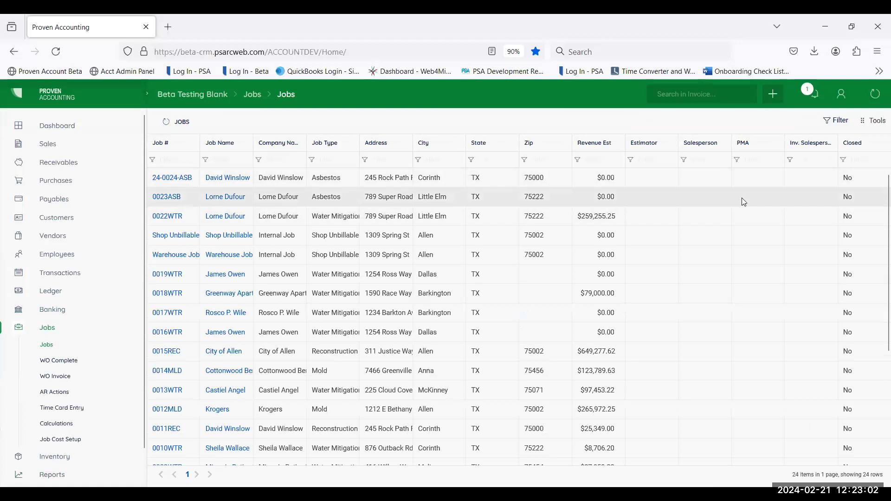
pyautogui.click(874, 120)
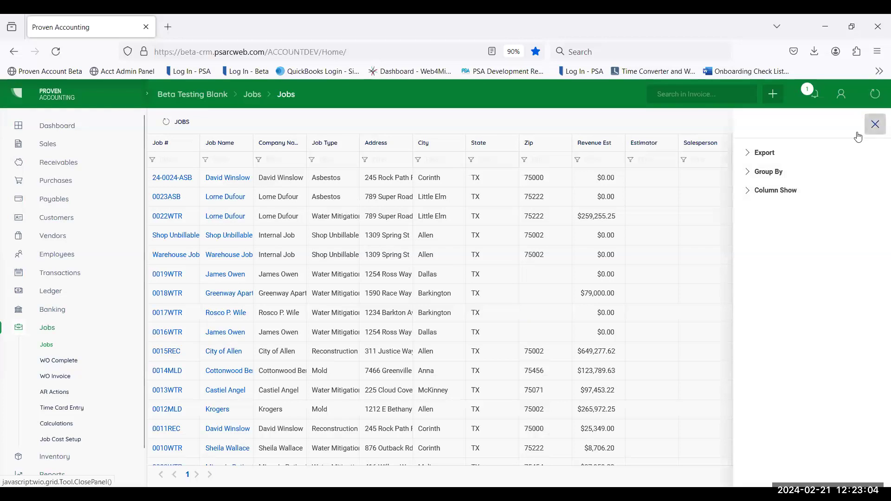
pyautogui.click(778, 190)
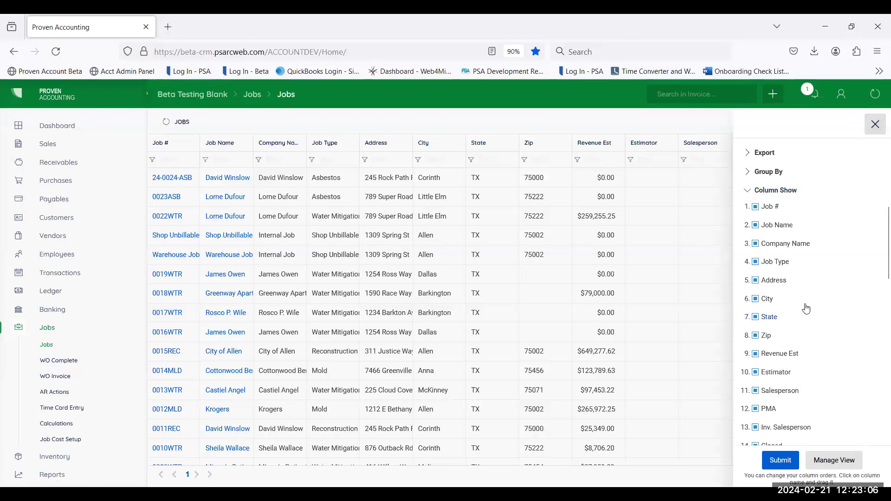
pyautogui.scroll(-3, 801, 314)
pyautogui.scroll(-10, 807, 341)
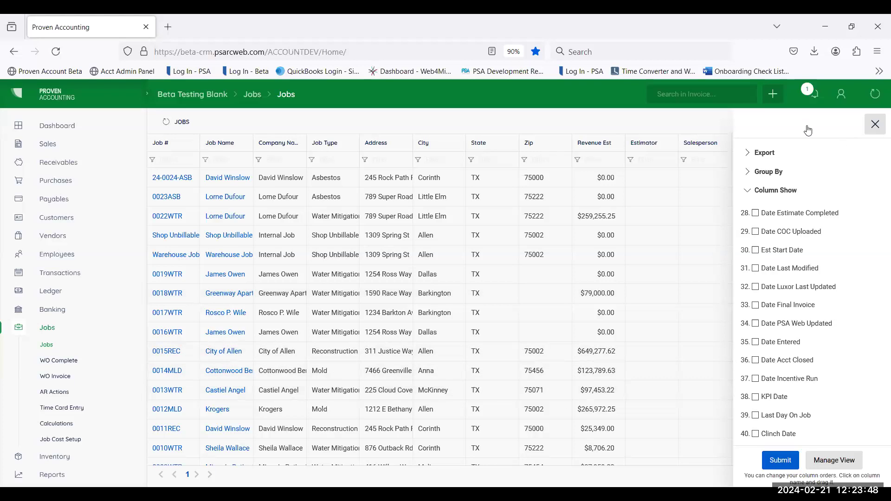
pyautogui.click(876, 125)
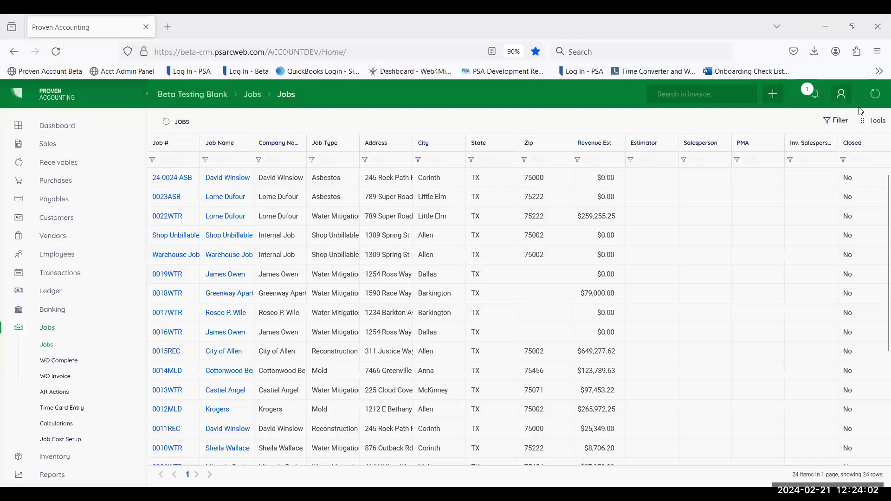
pyautogui.click(862, 126)
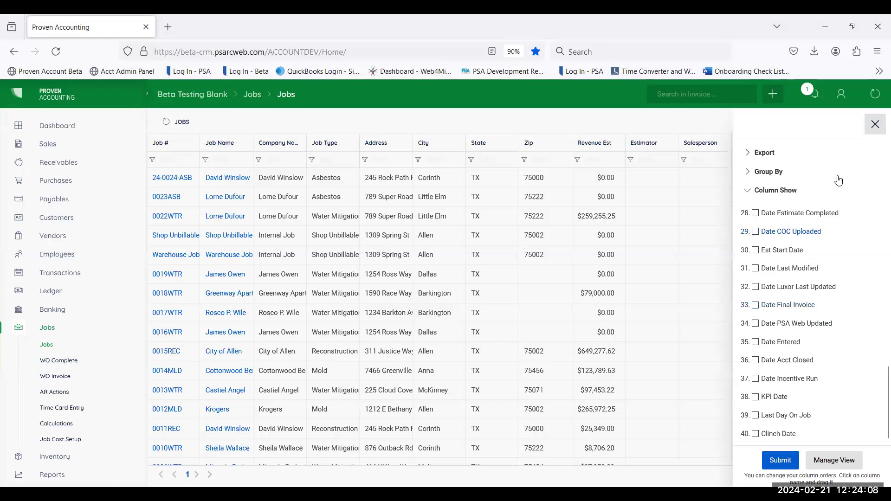
pyautogui.click(876, 125)
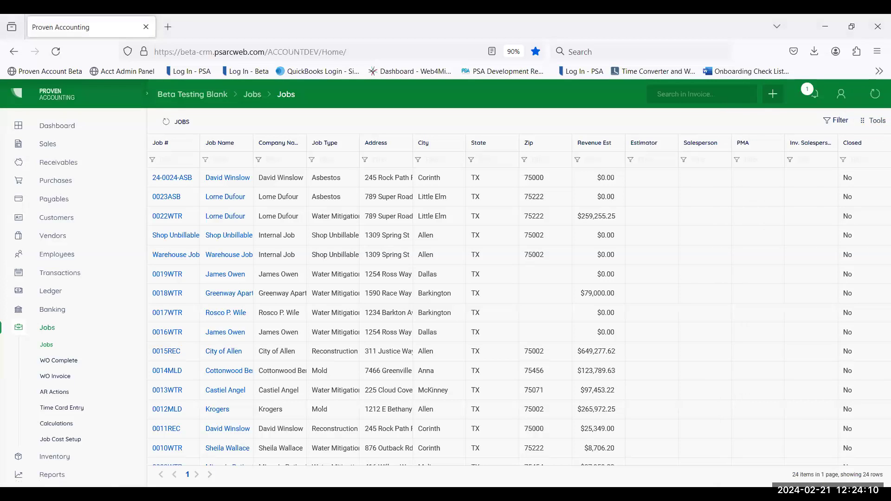